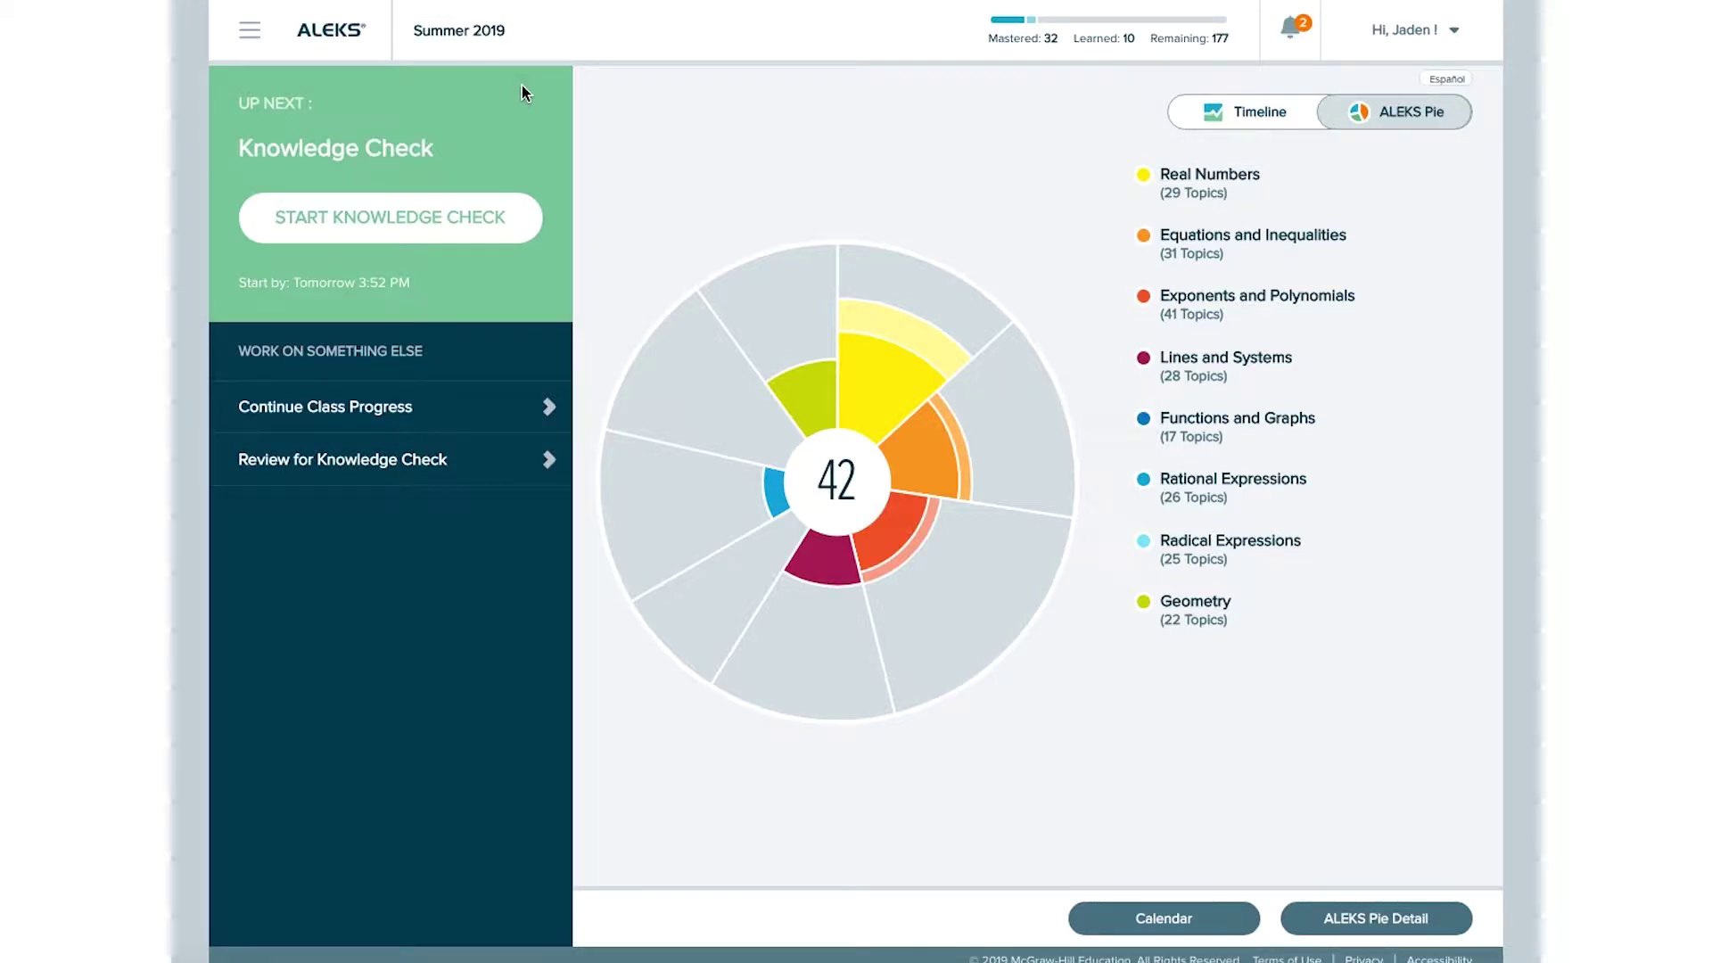
# Open the Reports page, page through its tiles, and reorder the Needs More Practice tile.
pyautogui.click(247, 29)
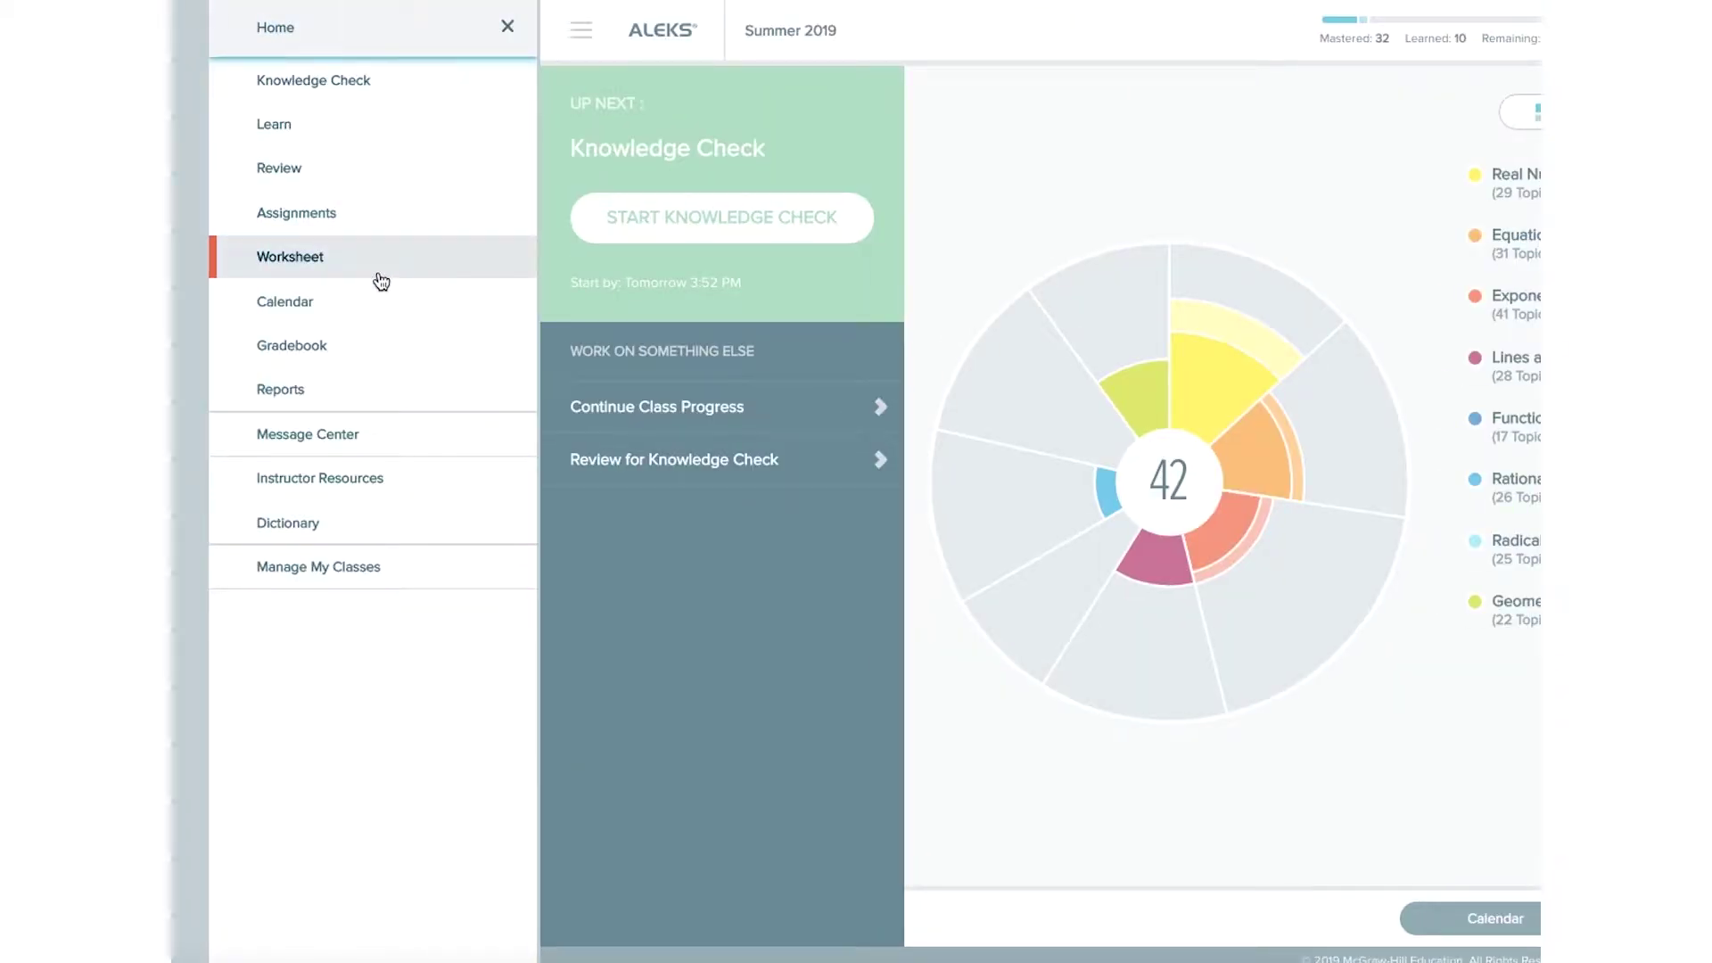
pyautogui.click(382, 388)
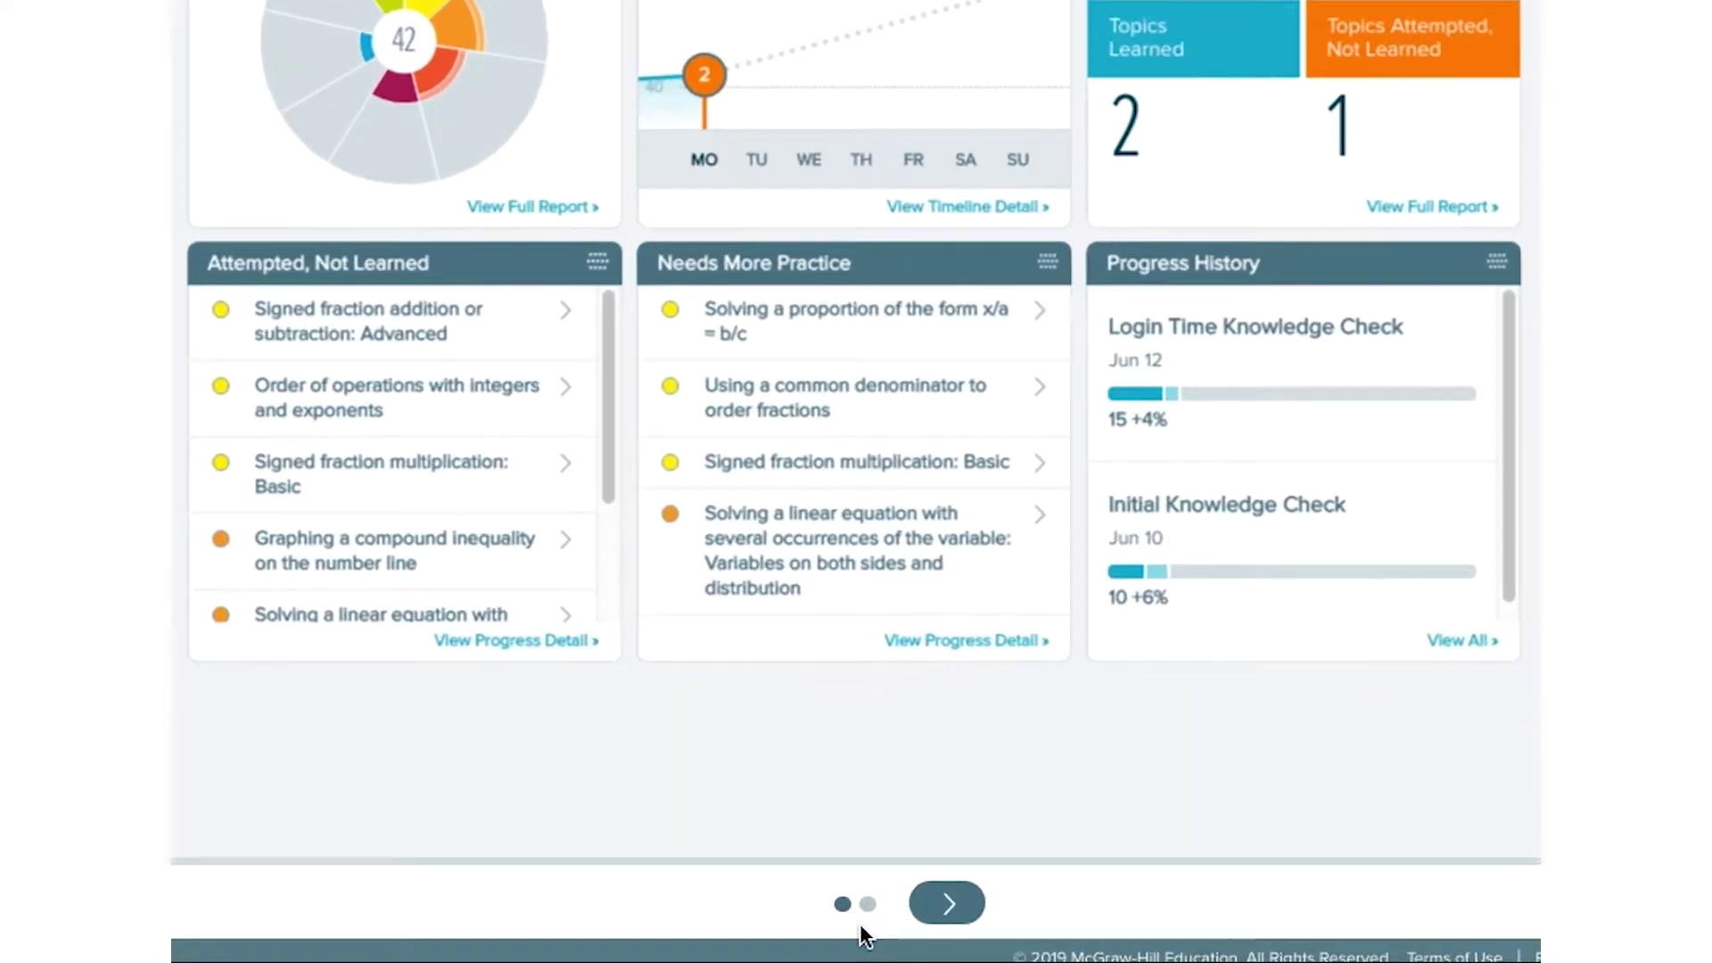
pyautogui.click(947, 903)
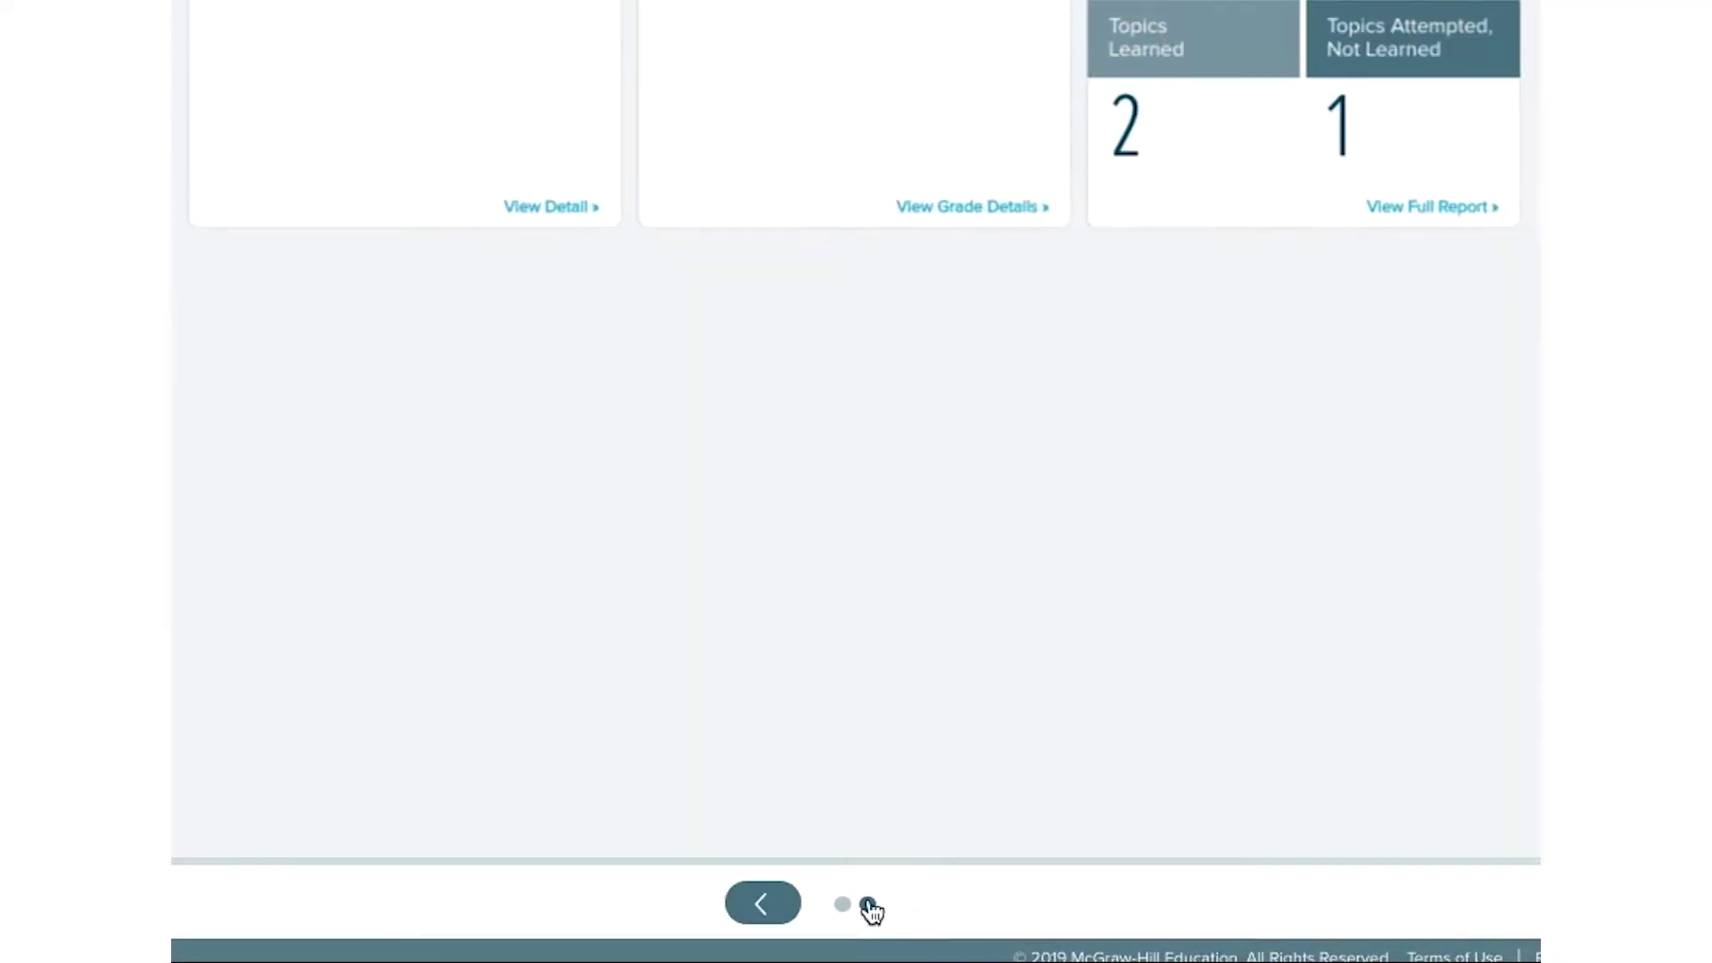
pyautogui.click(743, 907)
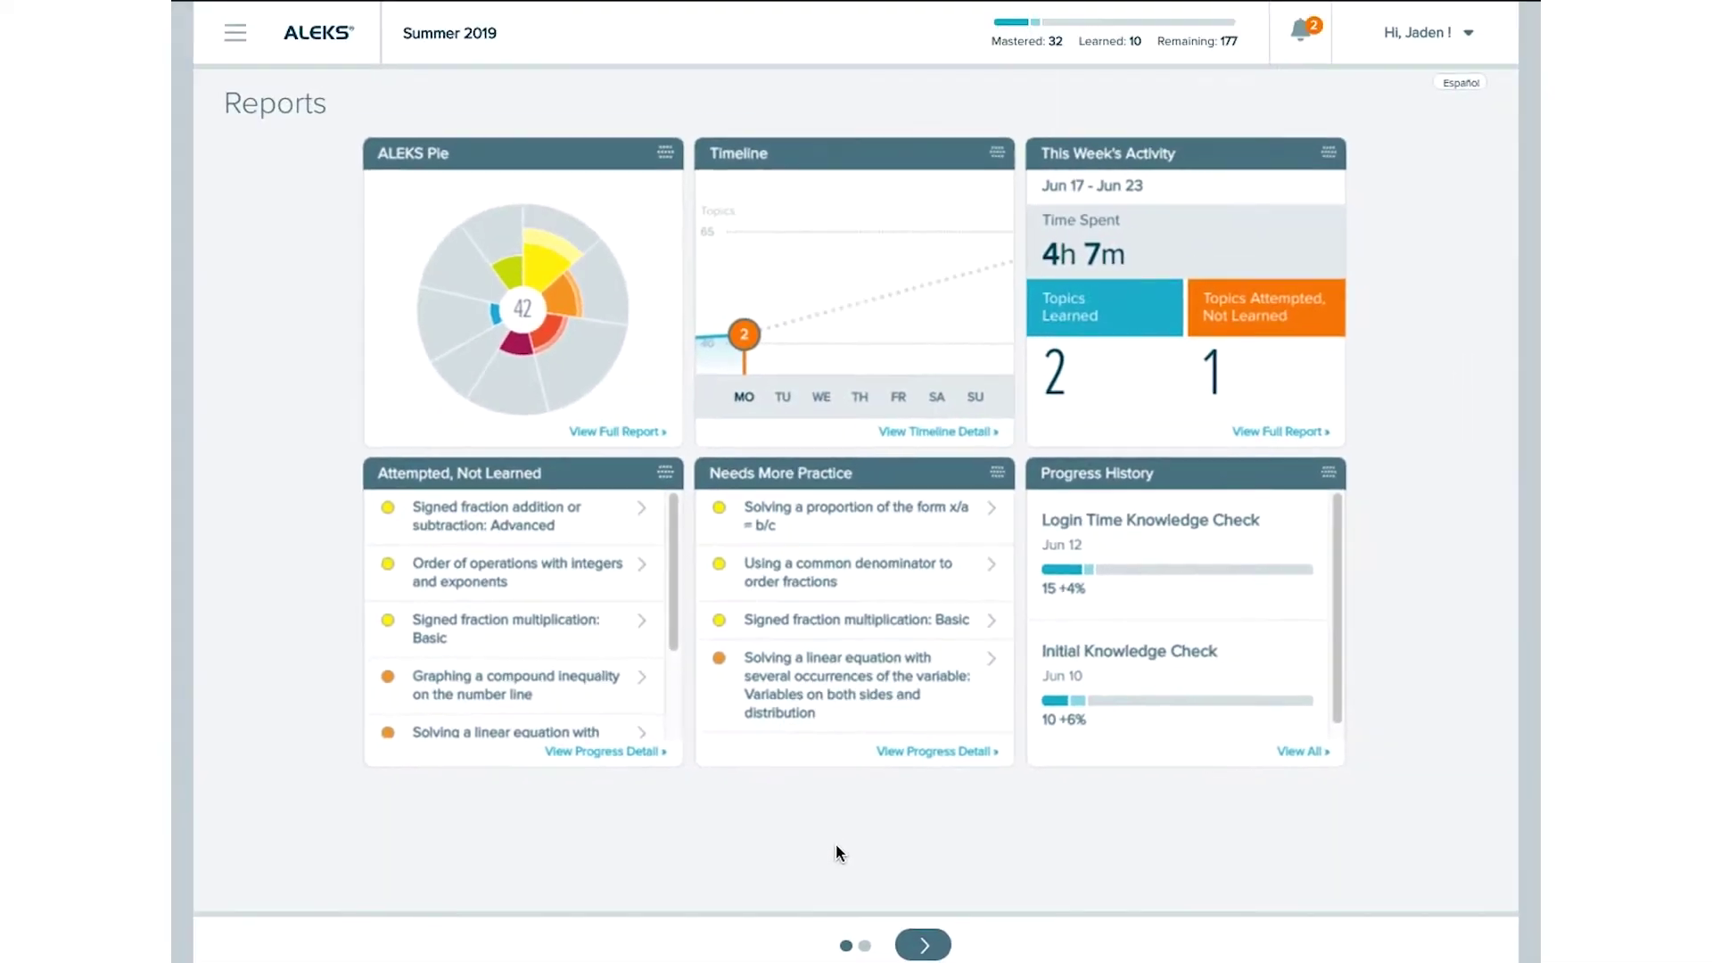
pyautogui.moveTo(824, 475); pyautogui.dragTo(529, 479)
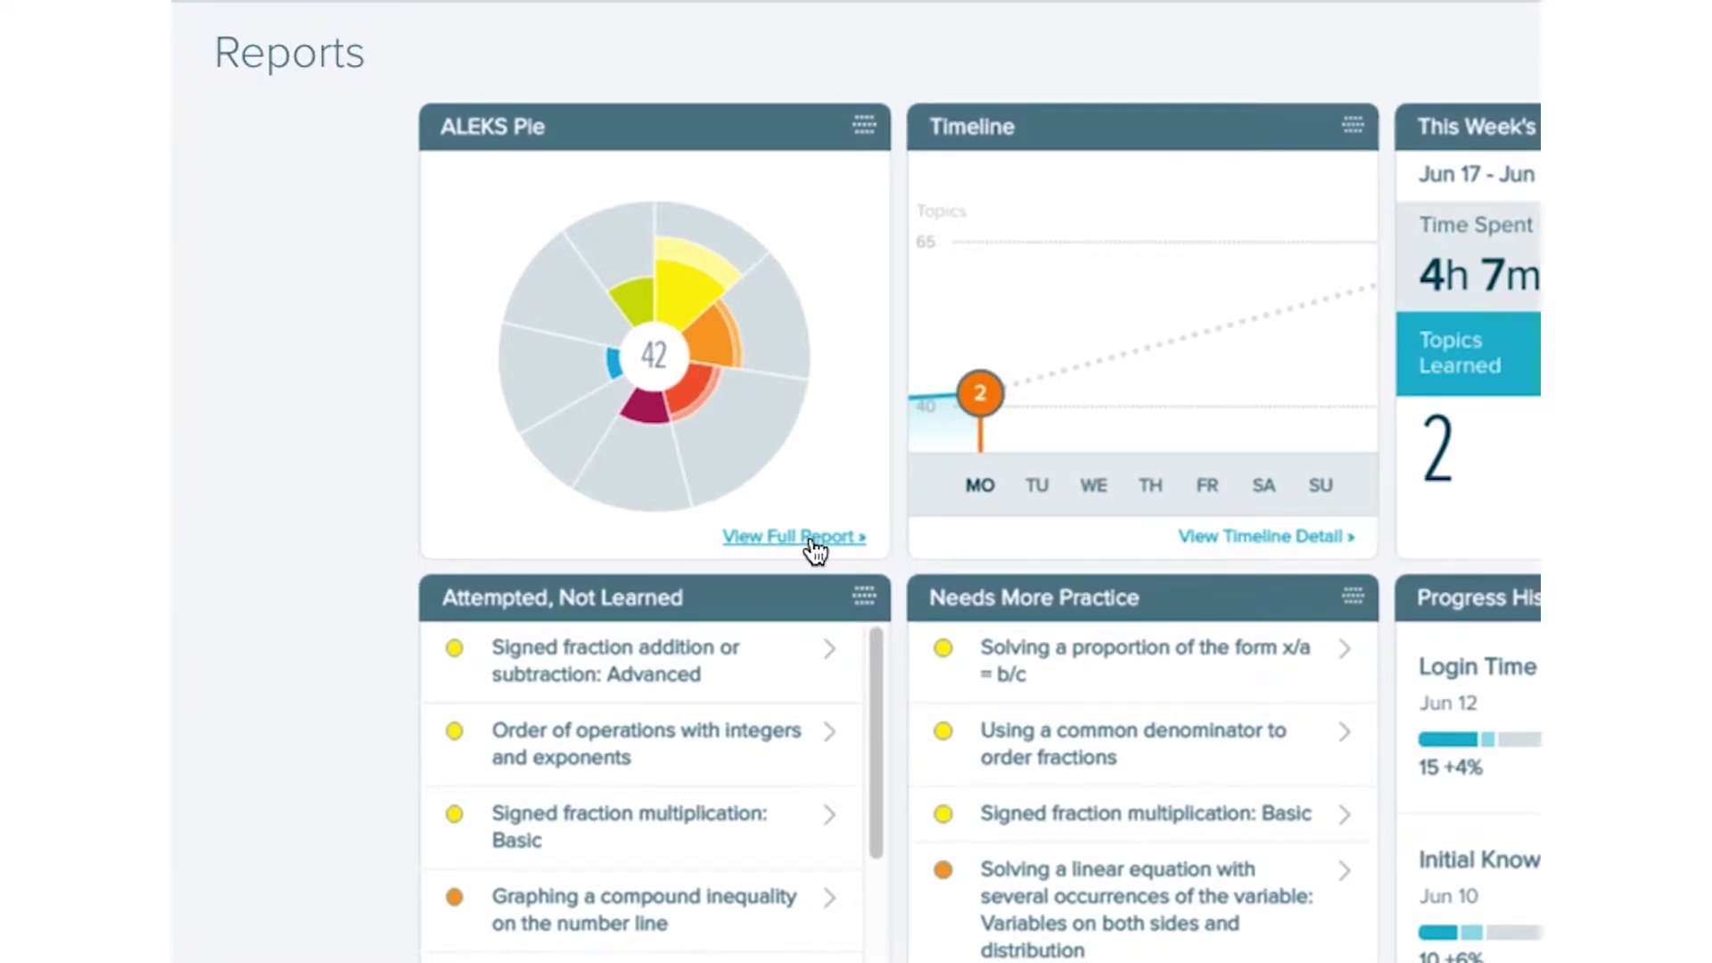
pyautogui.click(816, 539)
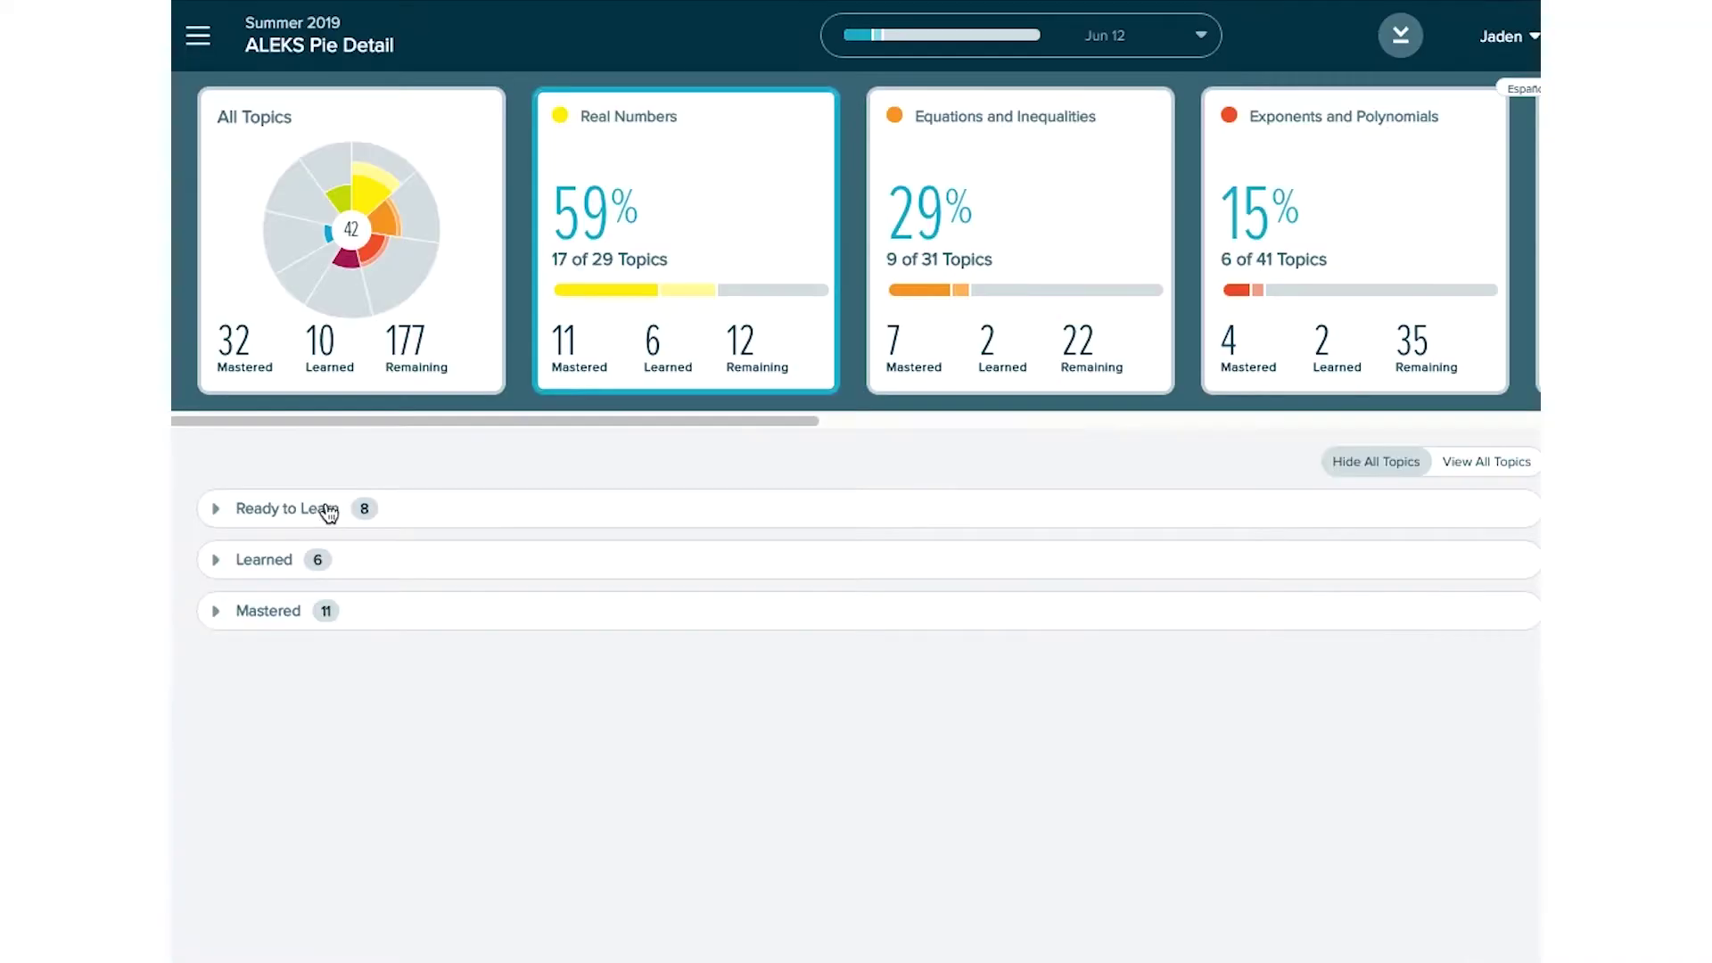
pyautogui.click(329, 515)
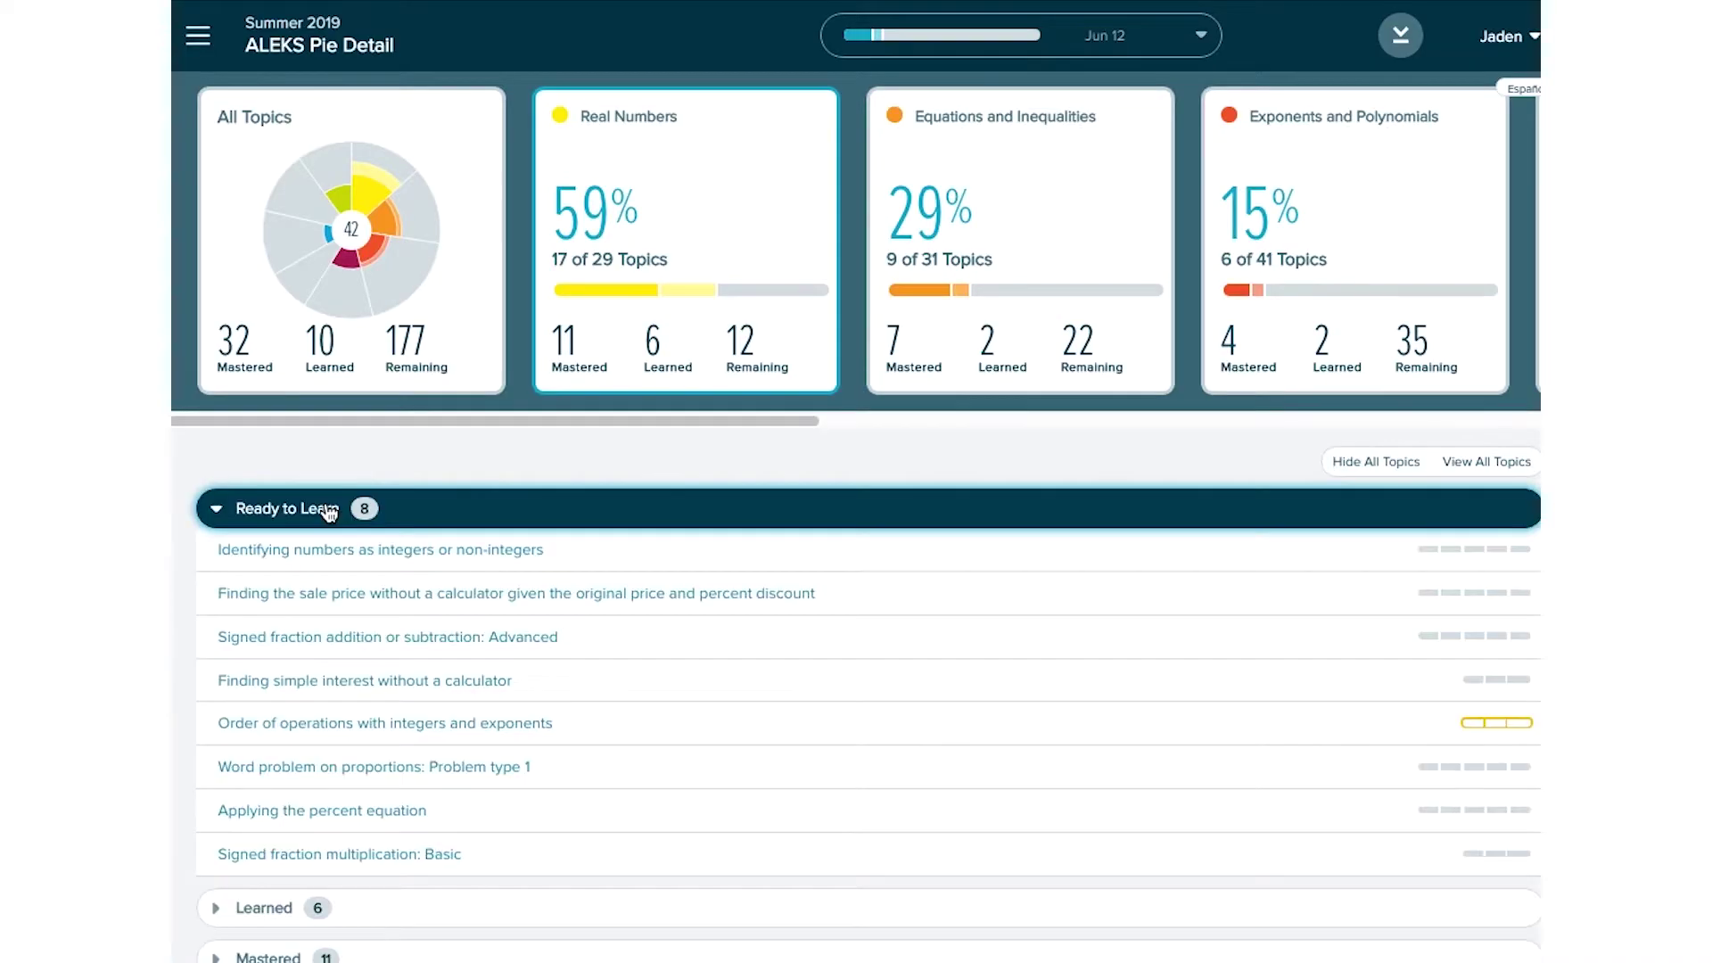
pyautogui.click(264, 907)
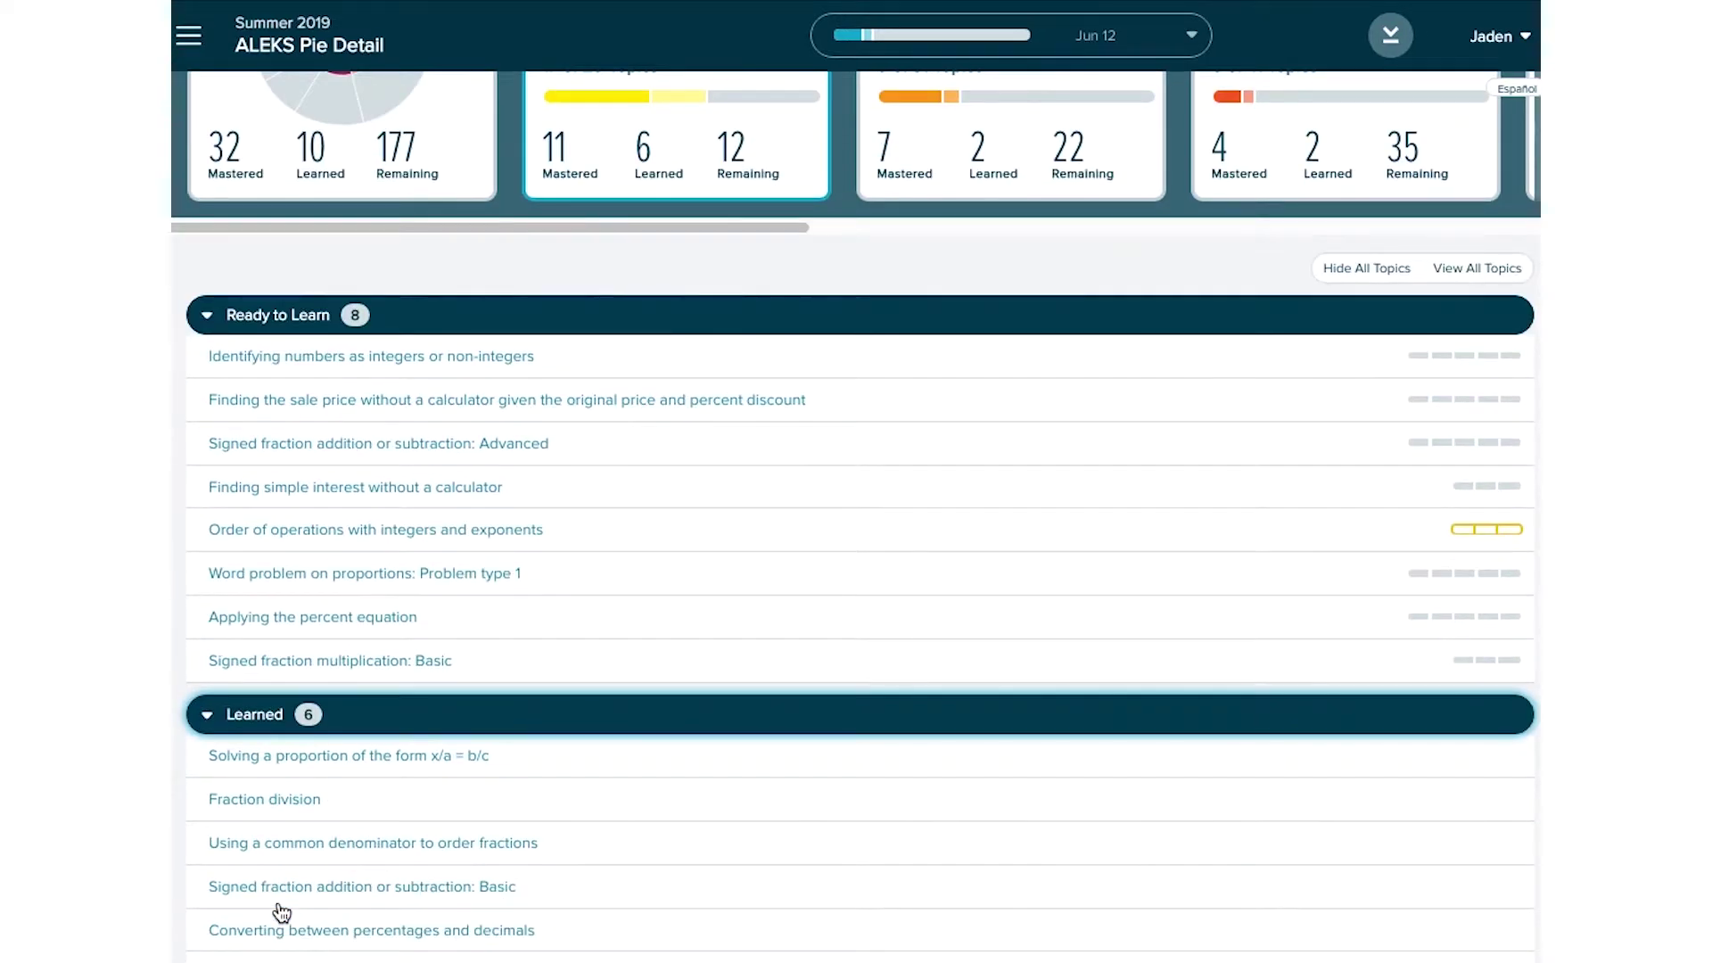
pyautogui.scroll(-4, 281, 911)
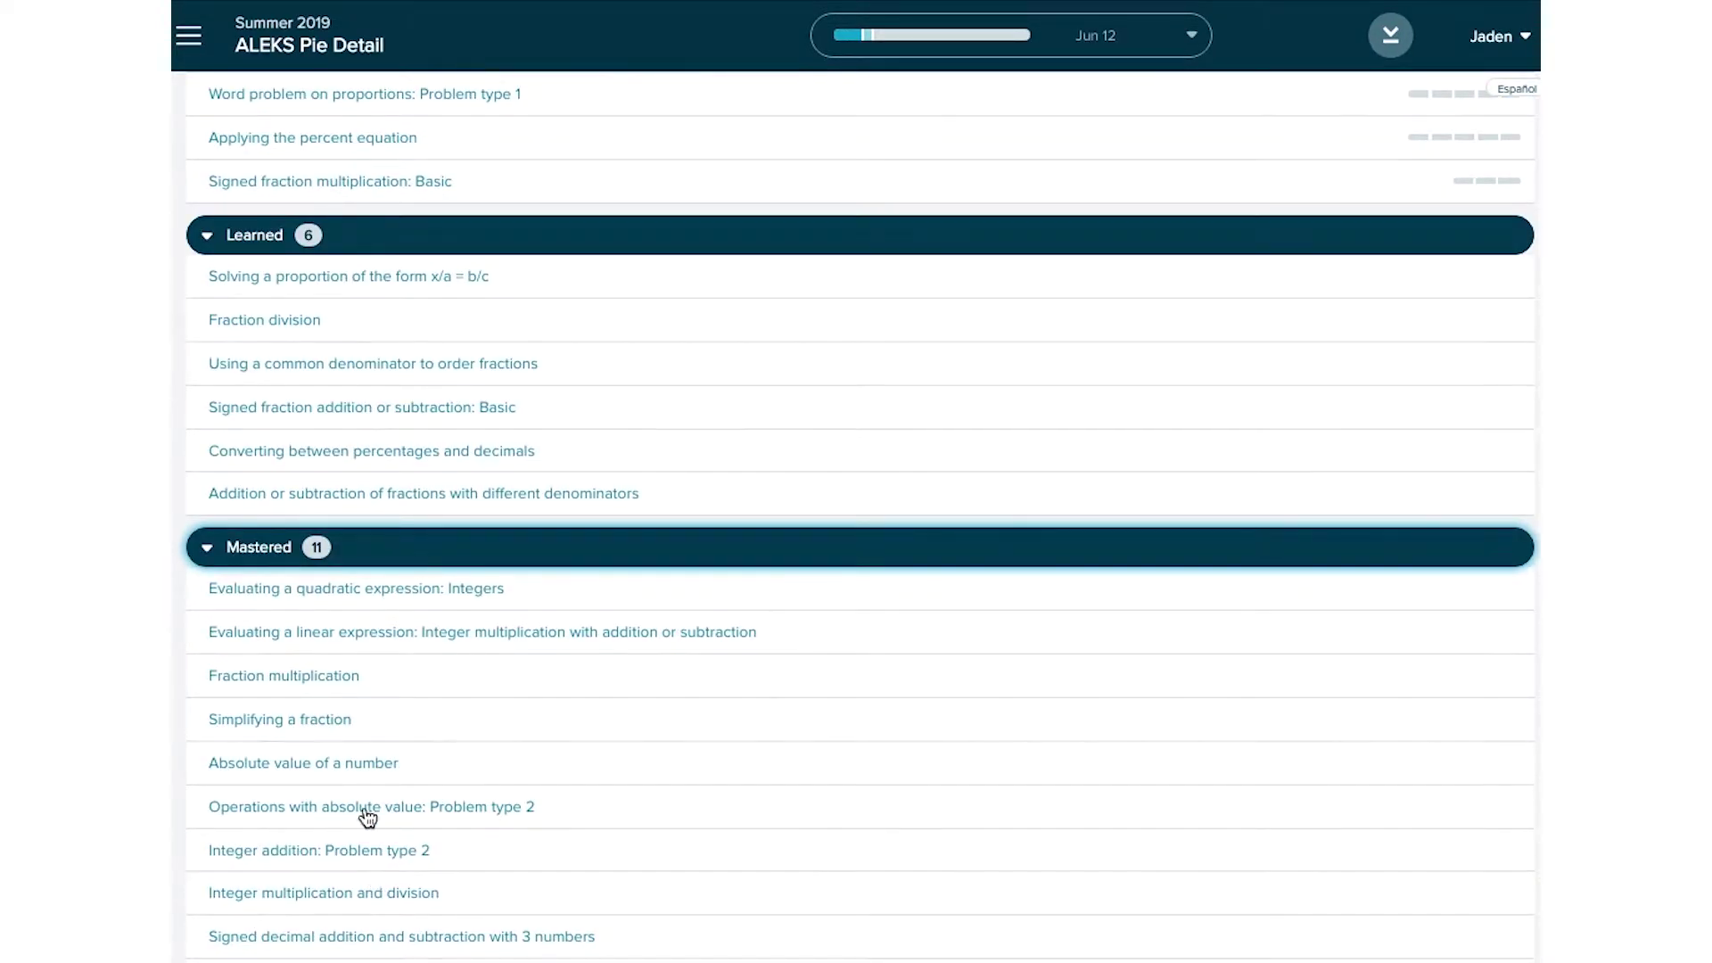
pyautogui.click(334, 720)
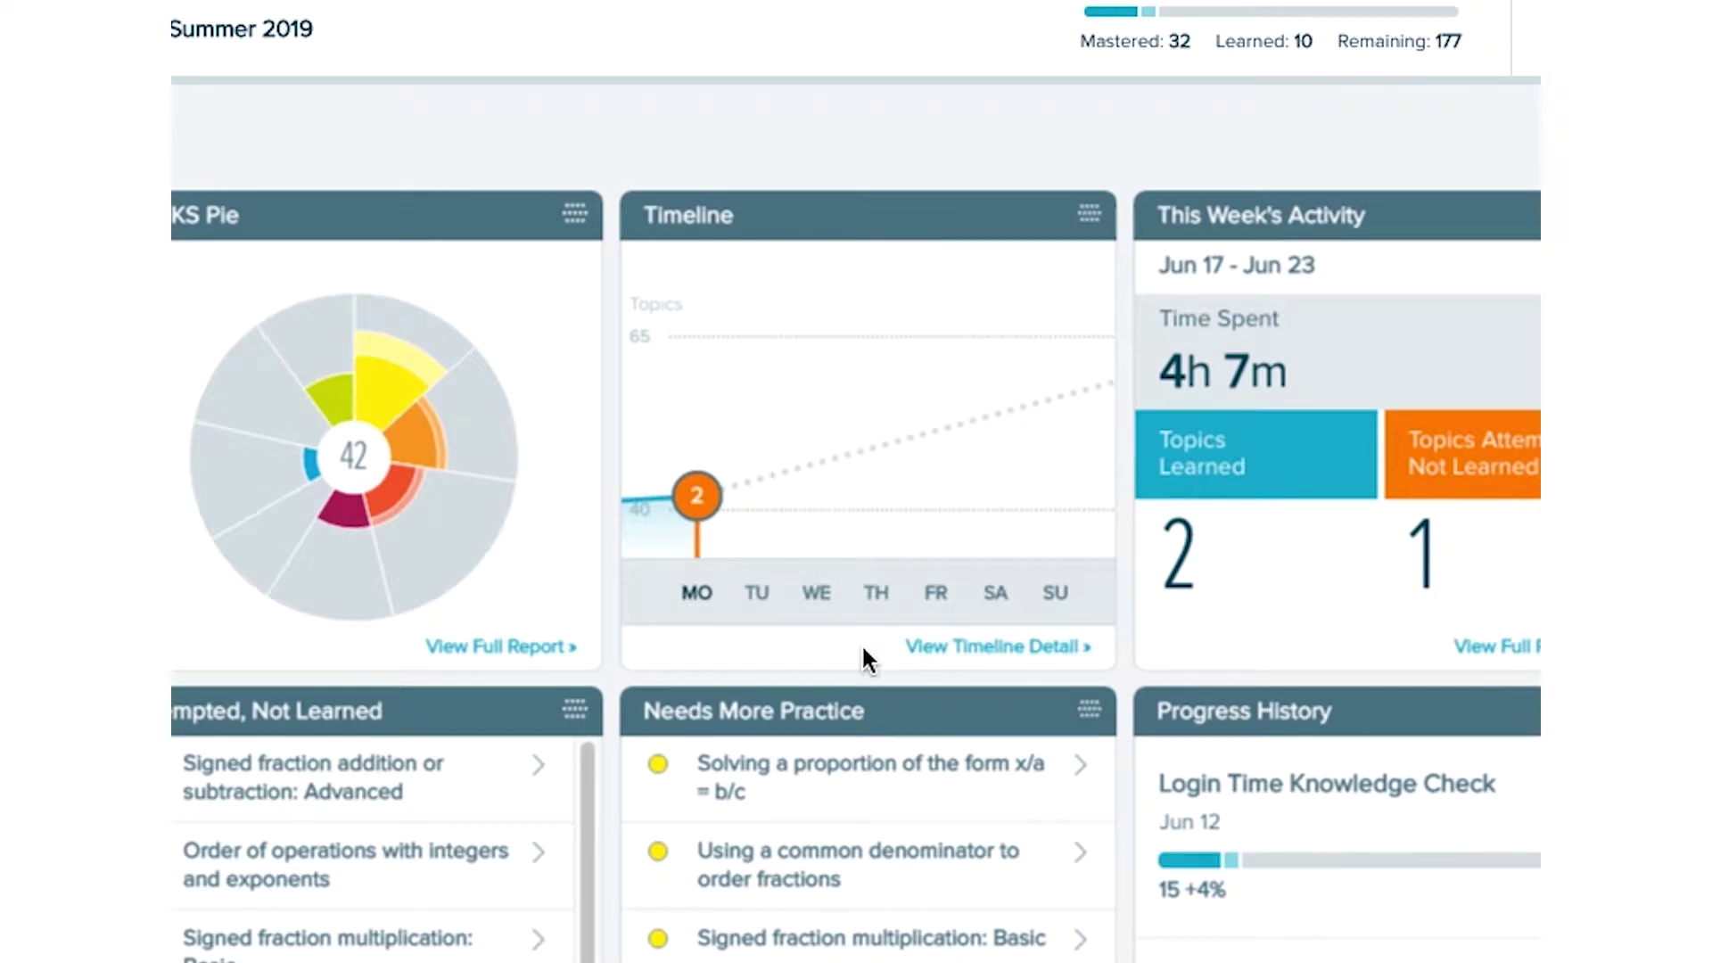
pyautogui.click(1002, 646)
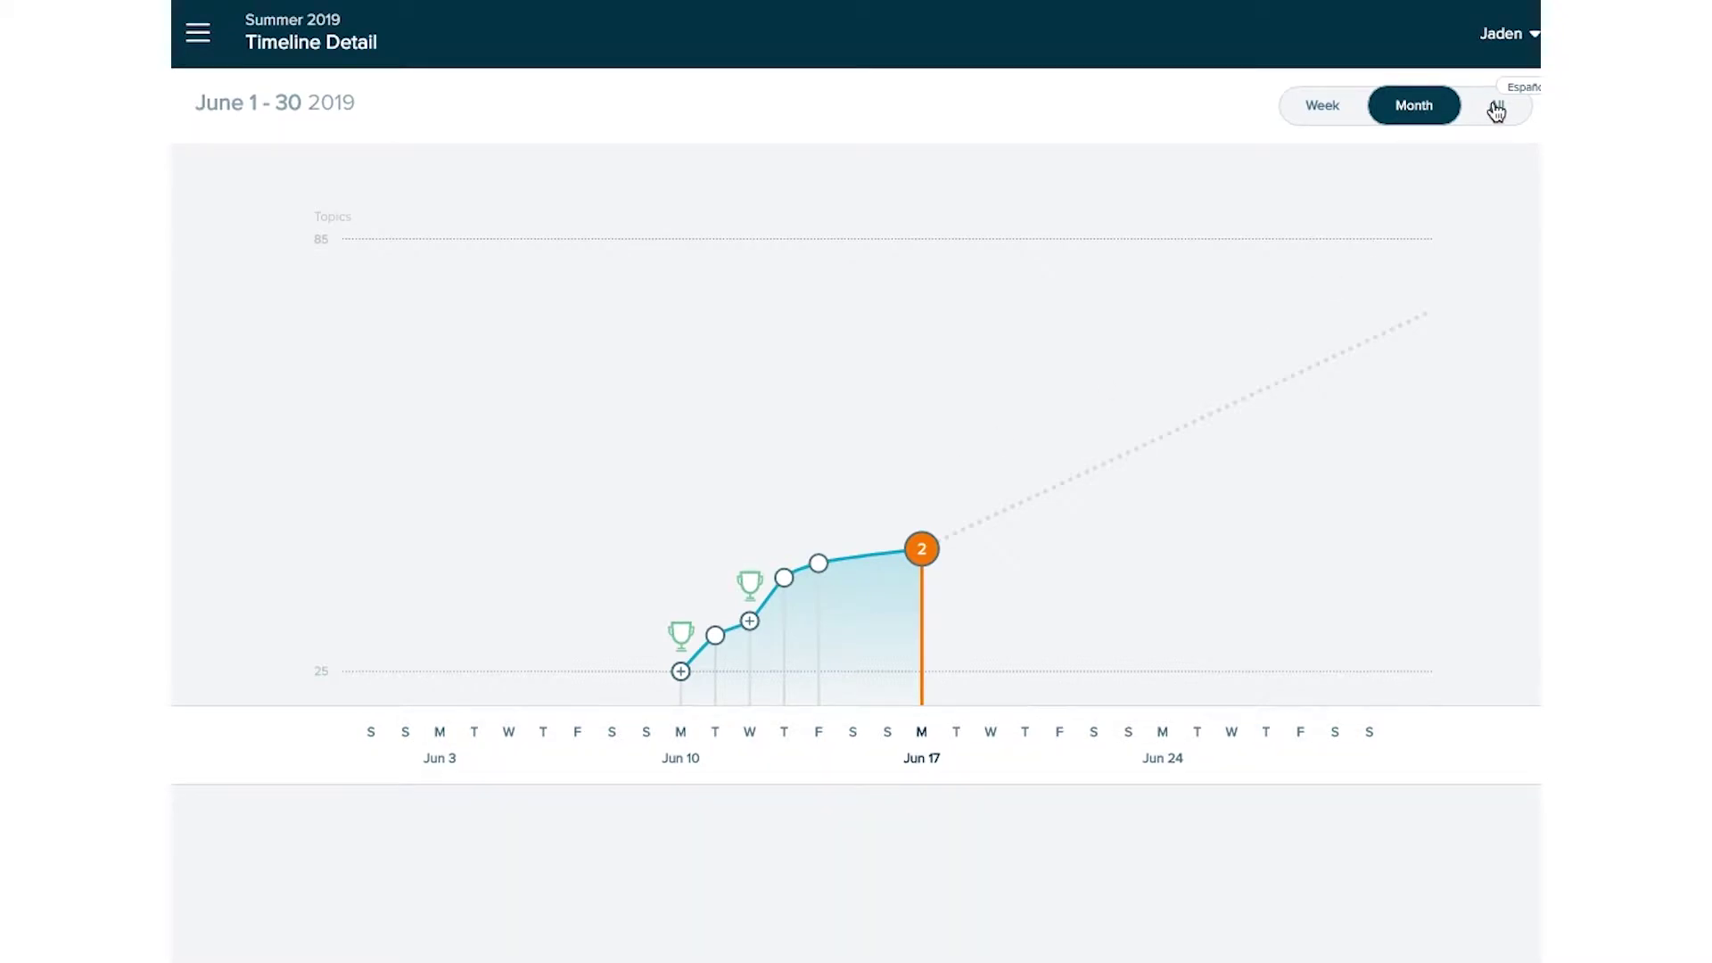
pyautogui.click(1324, 110)
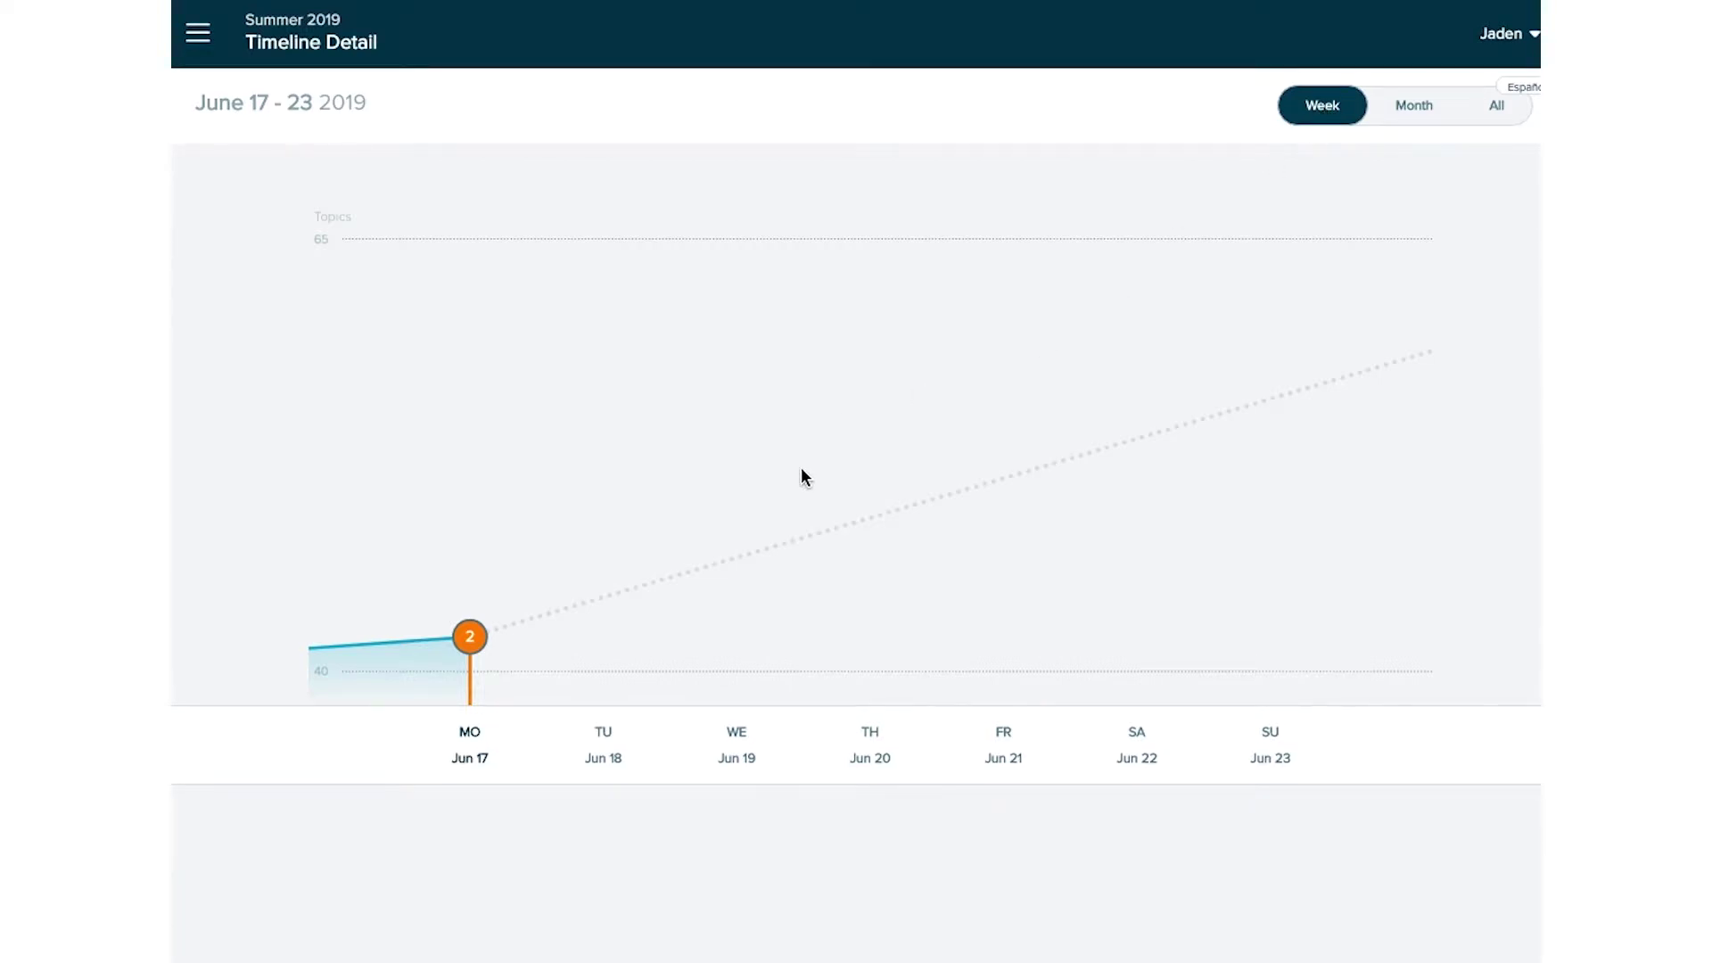
pyautogui.click(475, 642)
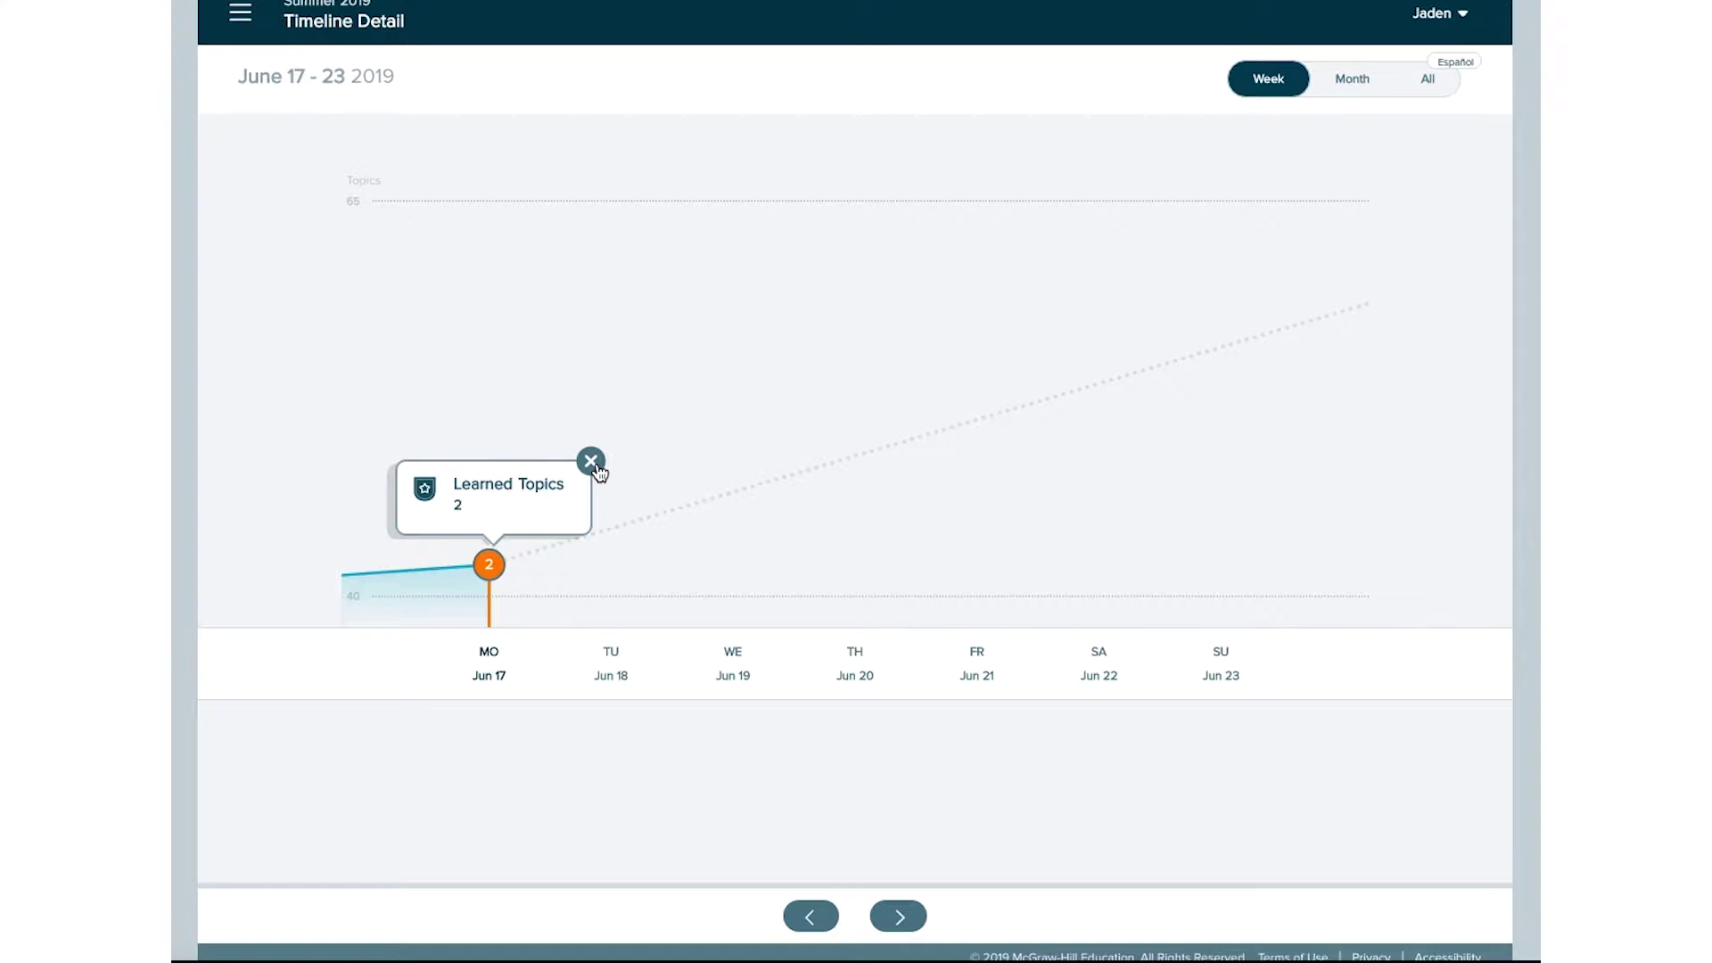
pyautogui.click(592, 463)
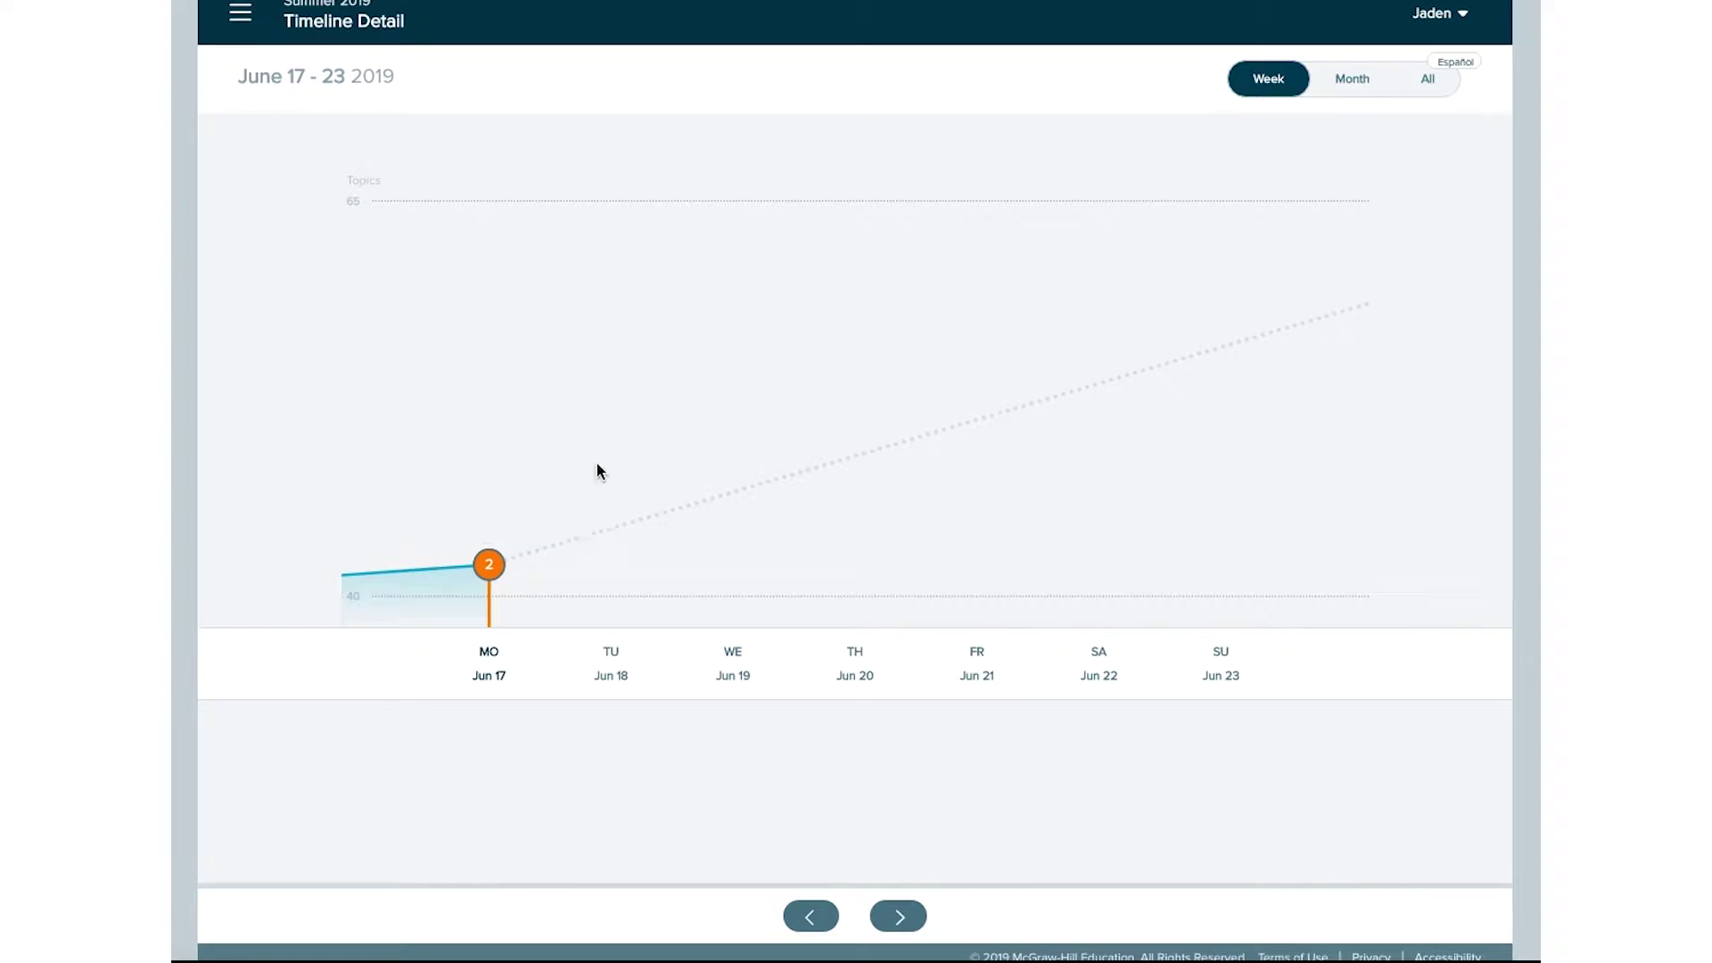
pyautogui.click(897, 915)
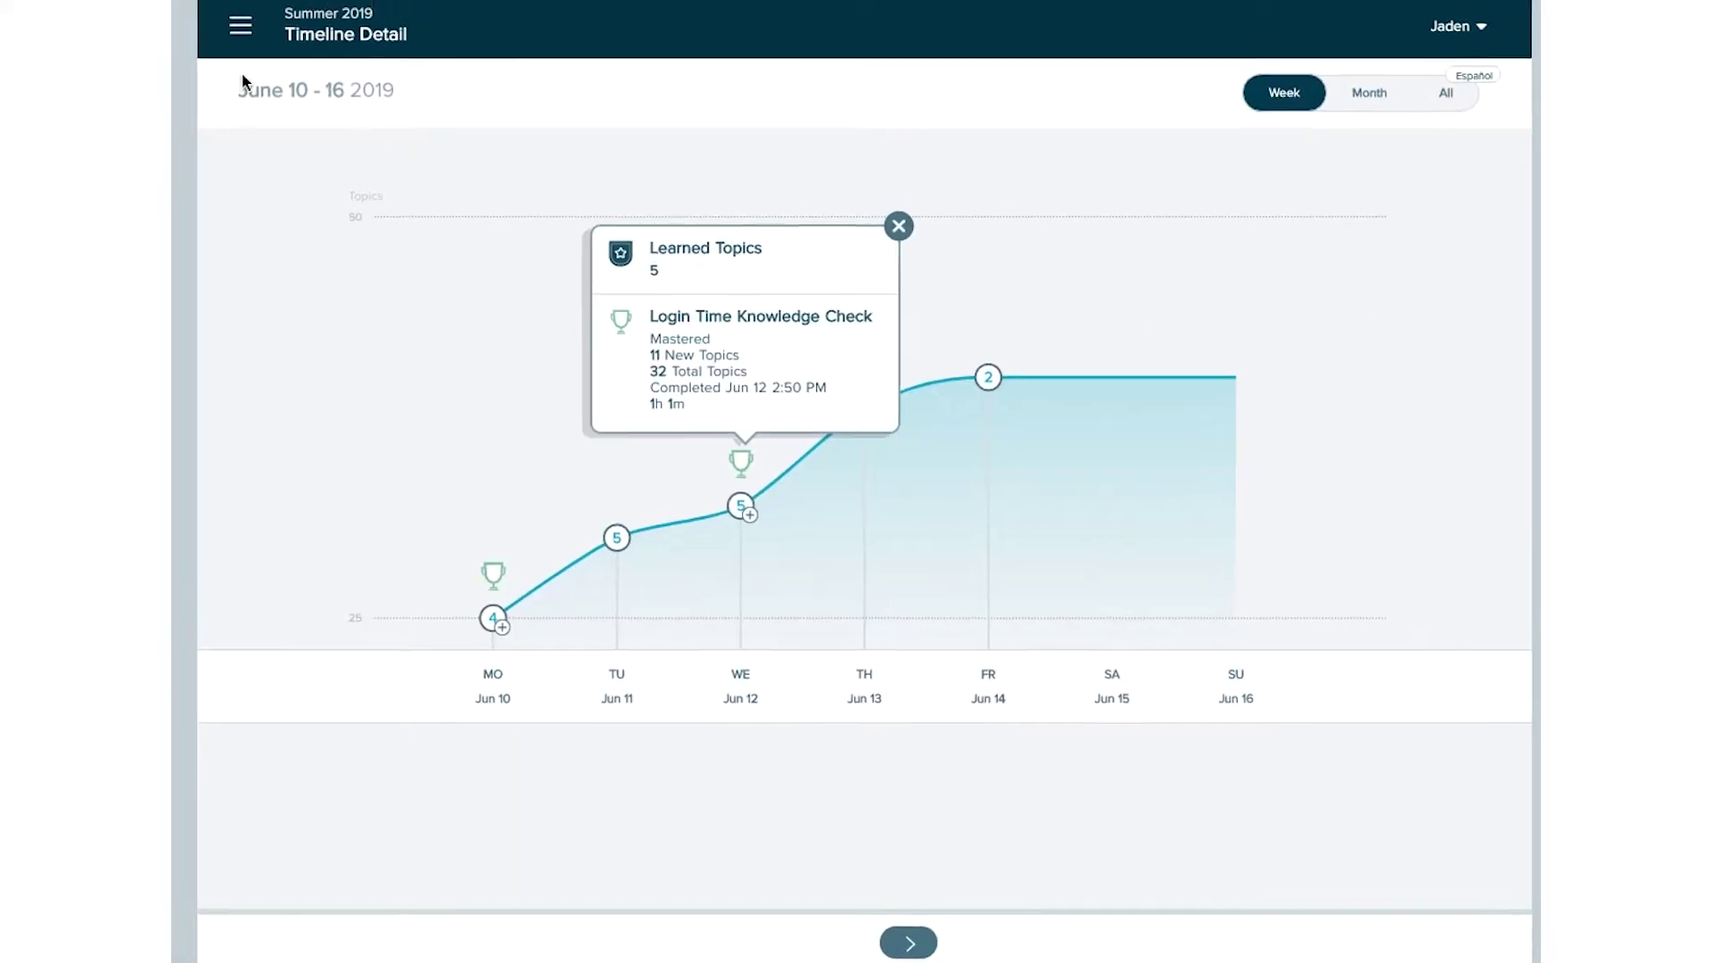
pyautogui.click(219, 38)
pyautogui.click(345, 430)
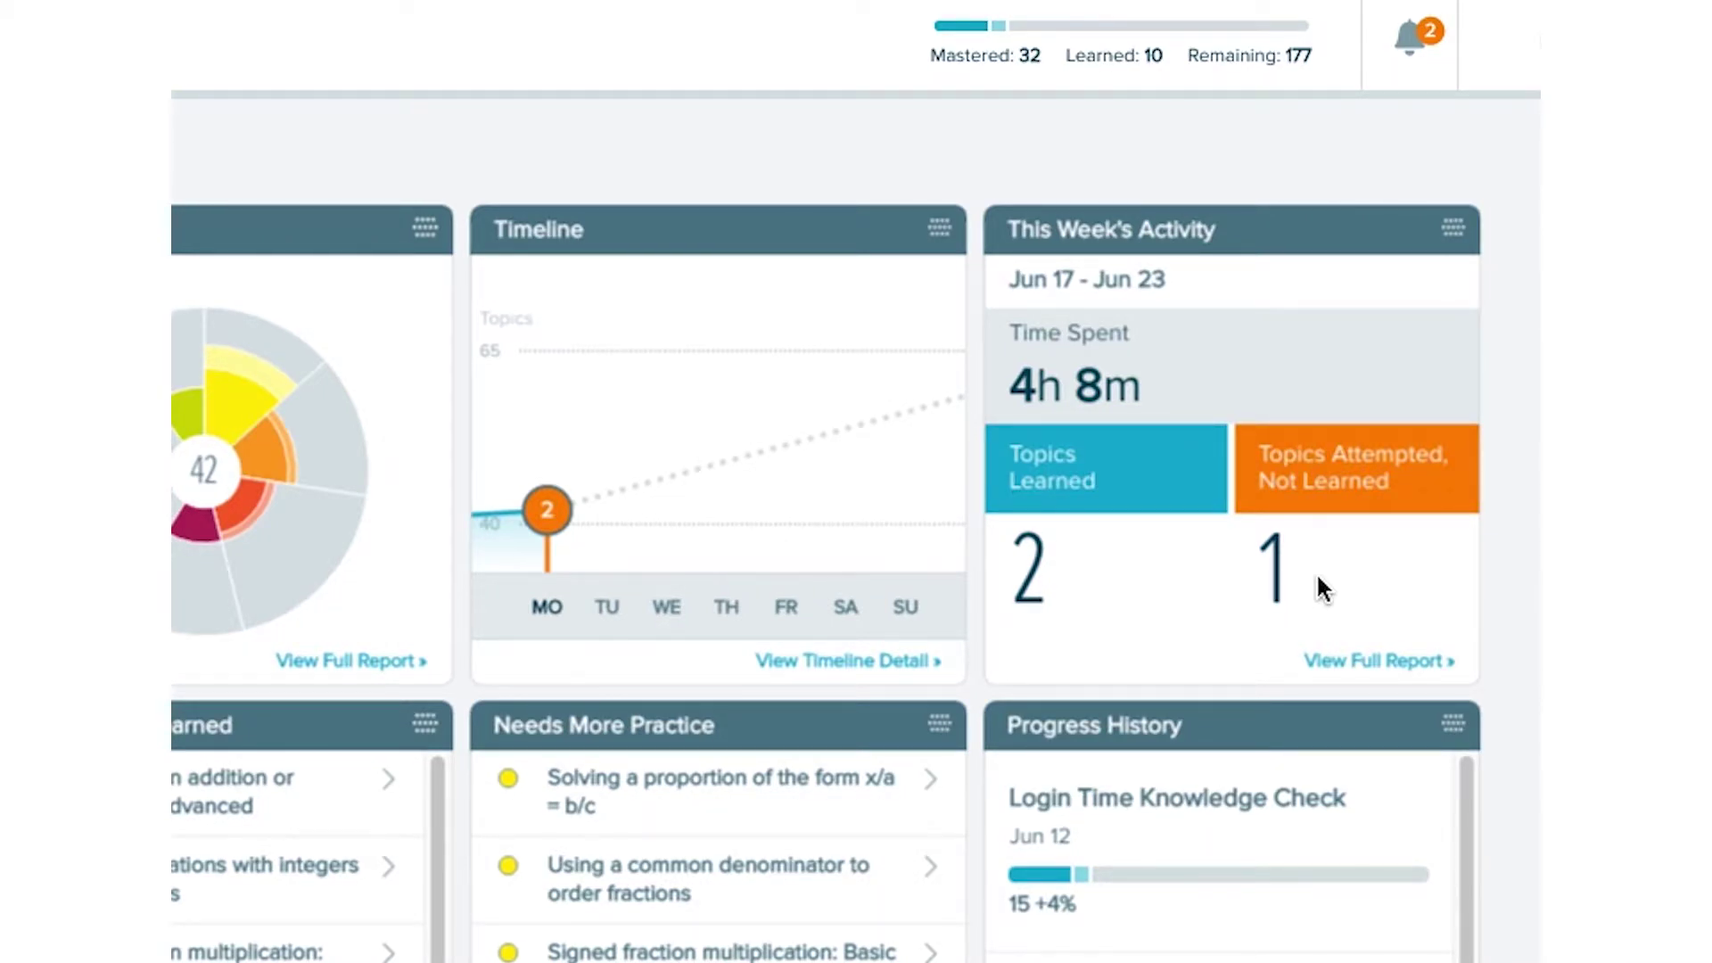
# Review This Week's Activity for June 10–16, June 12's topics and one linear inequality answer.
pyautogui.click(1413, 661)
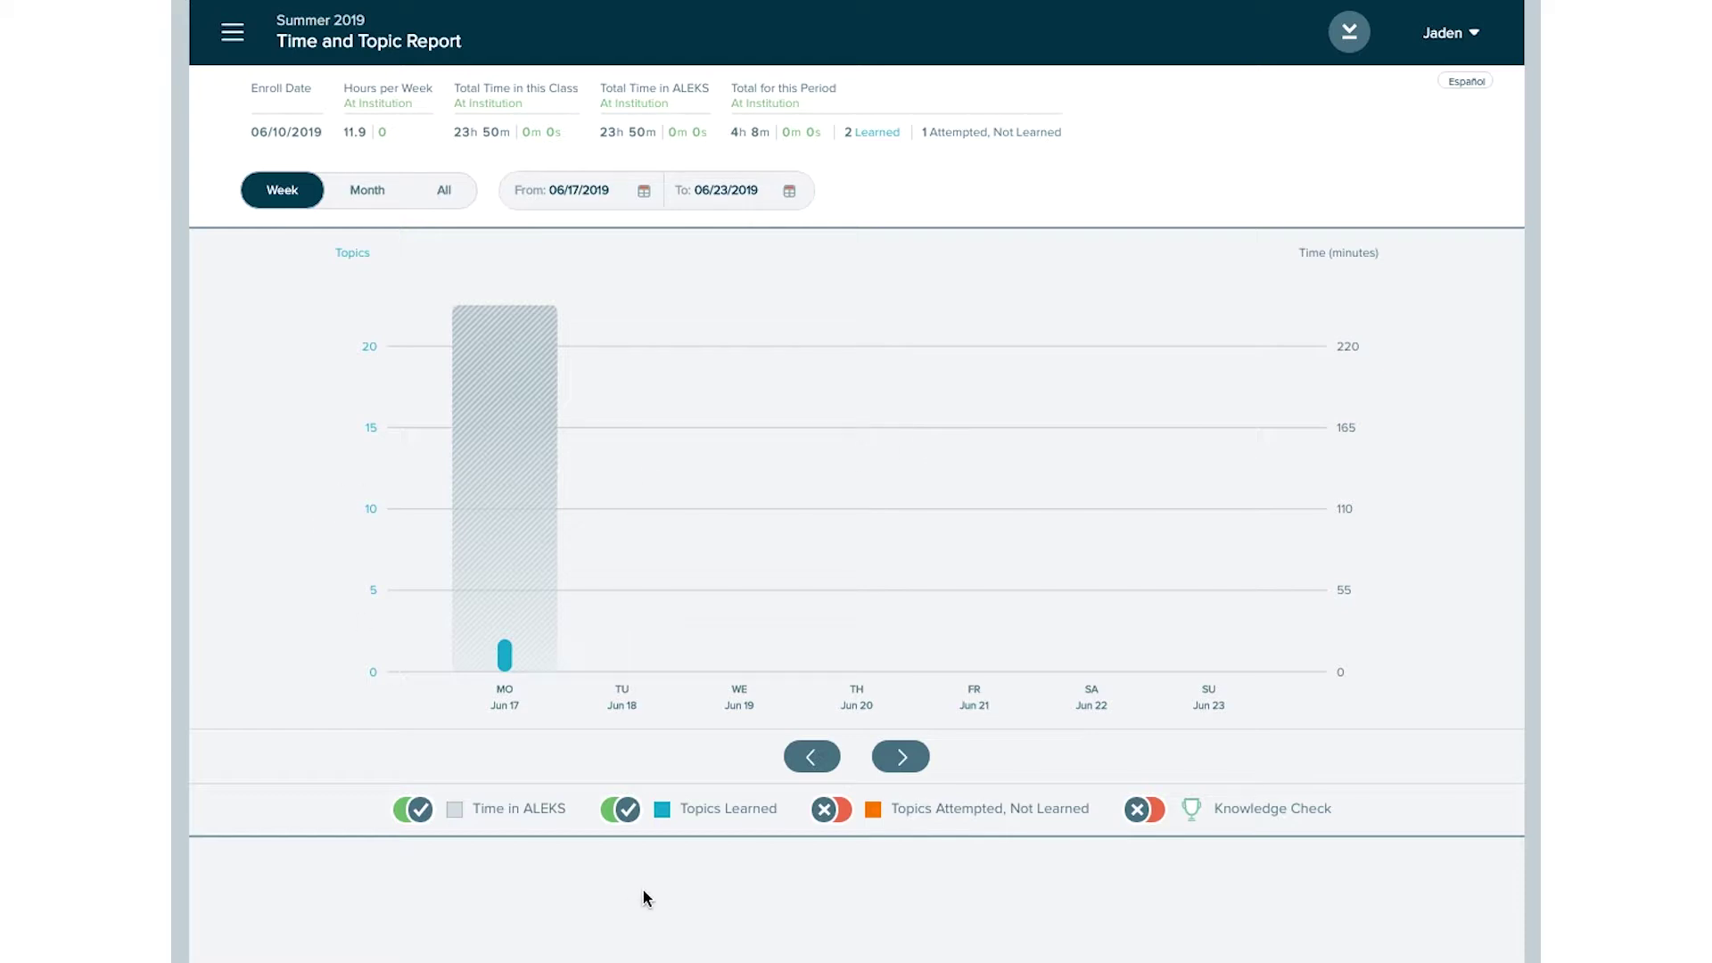
pyautogui.click(825, 760)
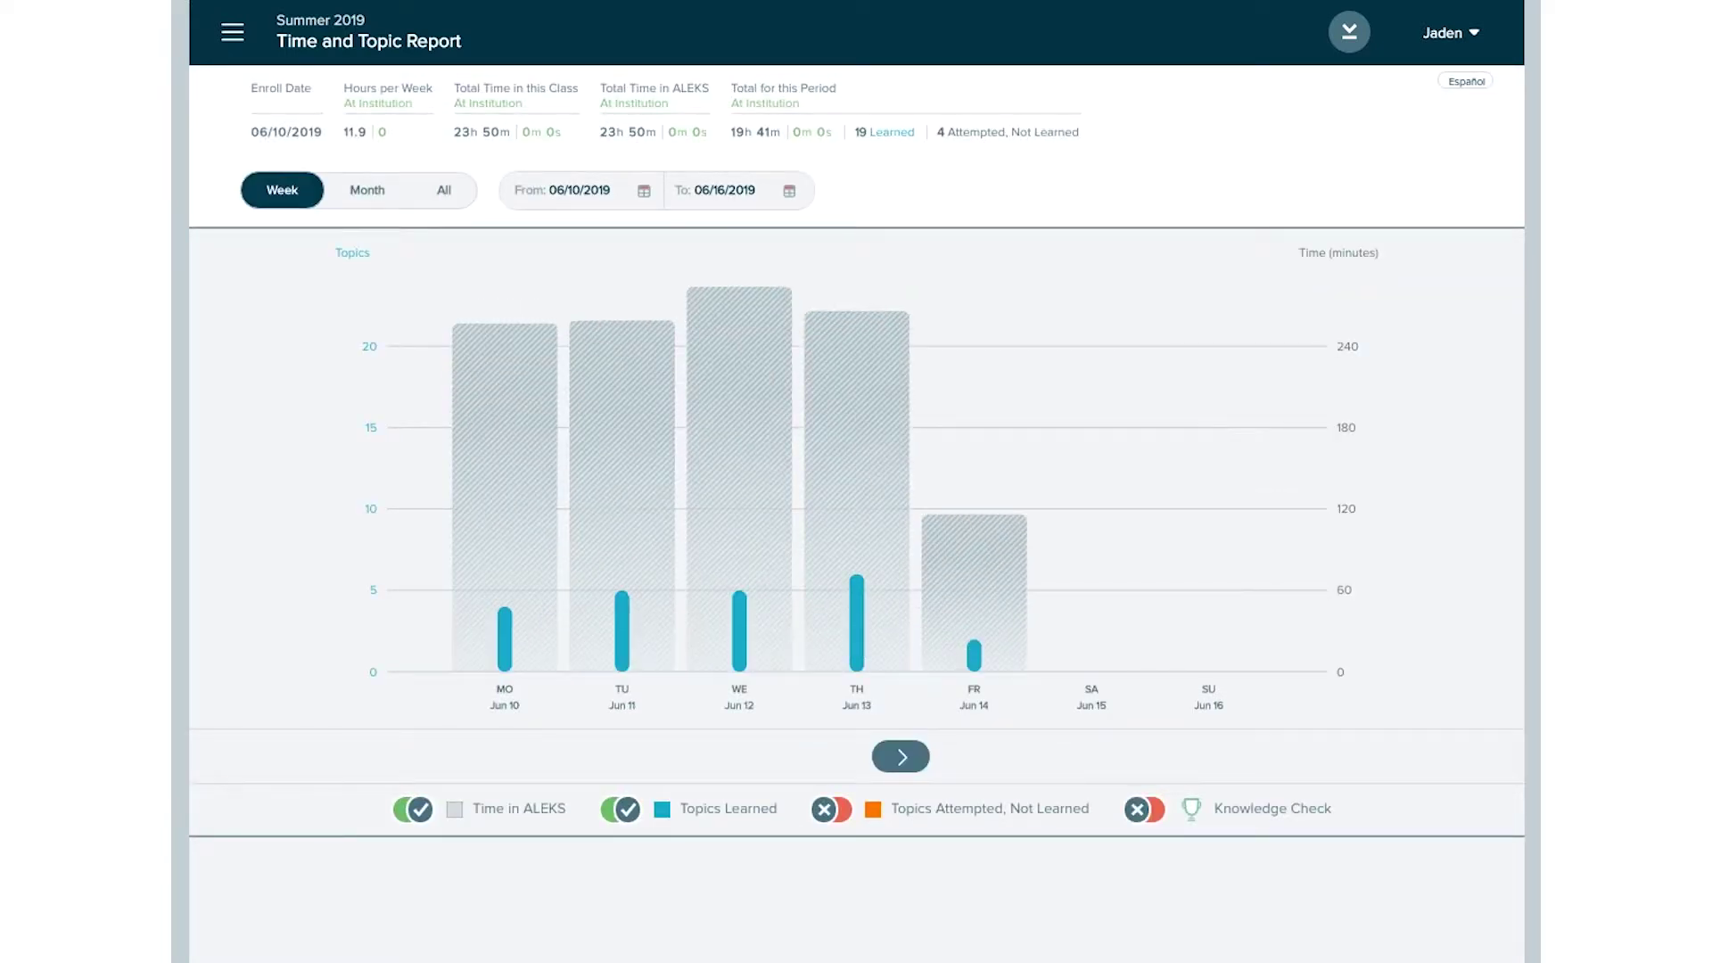
pyautogui.click(585, 196)
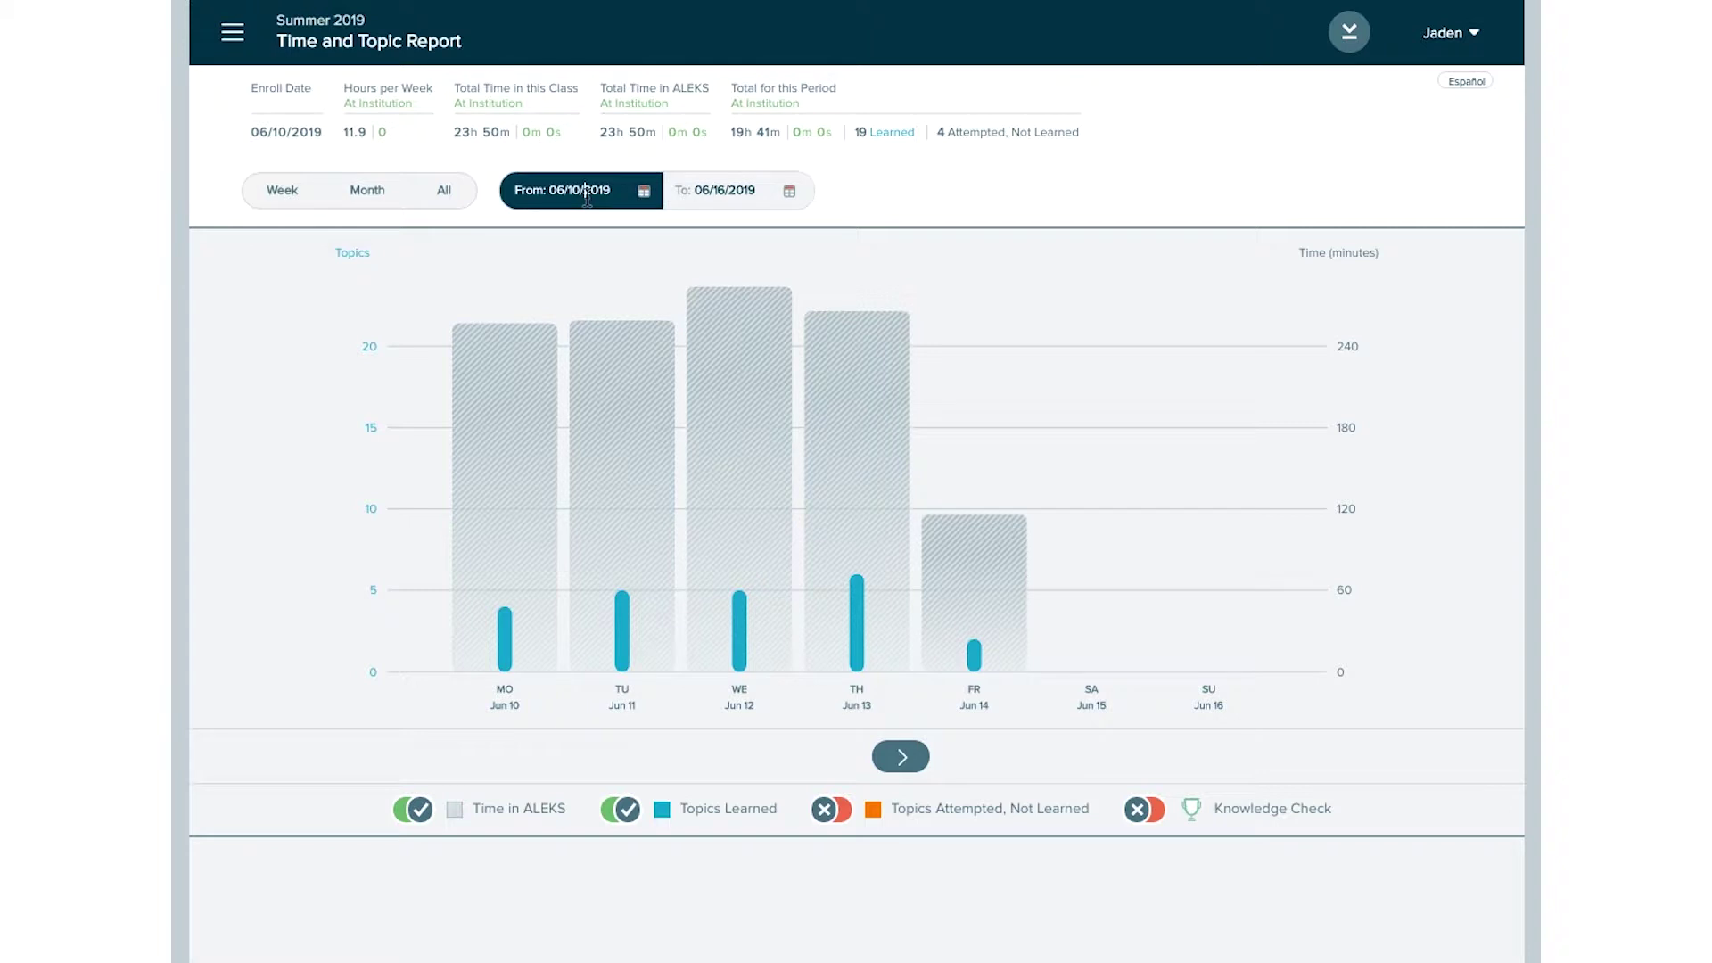
pyautogui.click(739, 191)
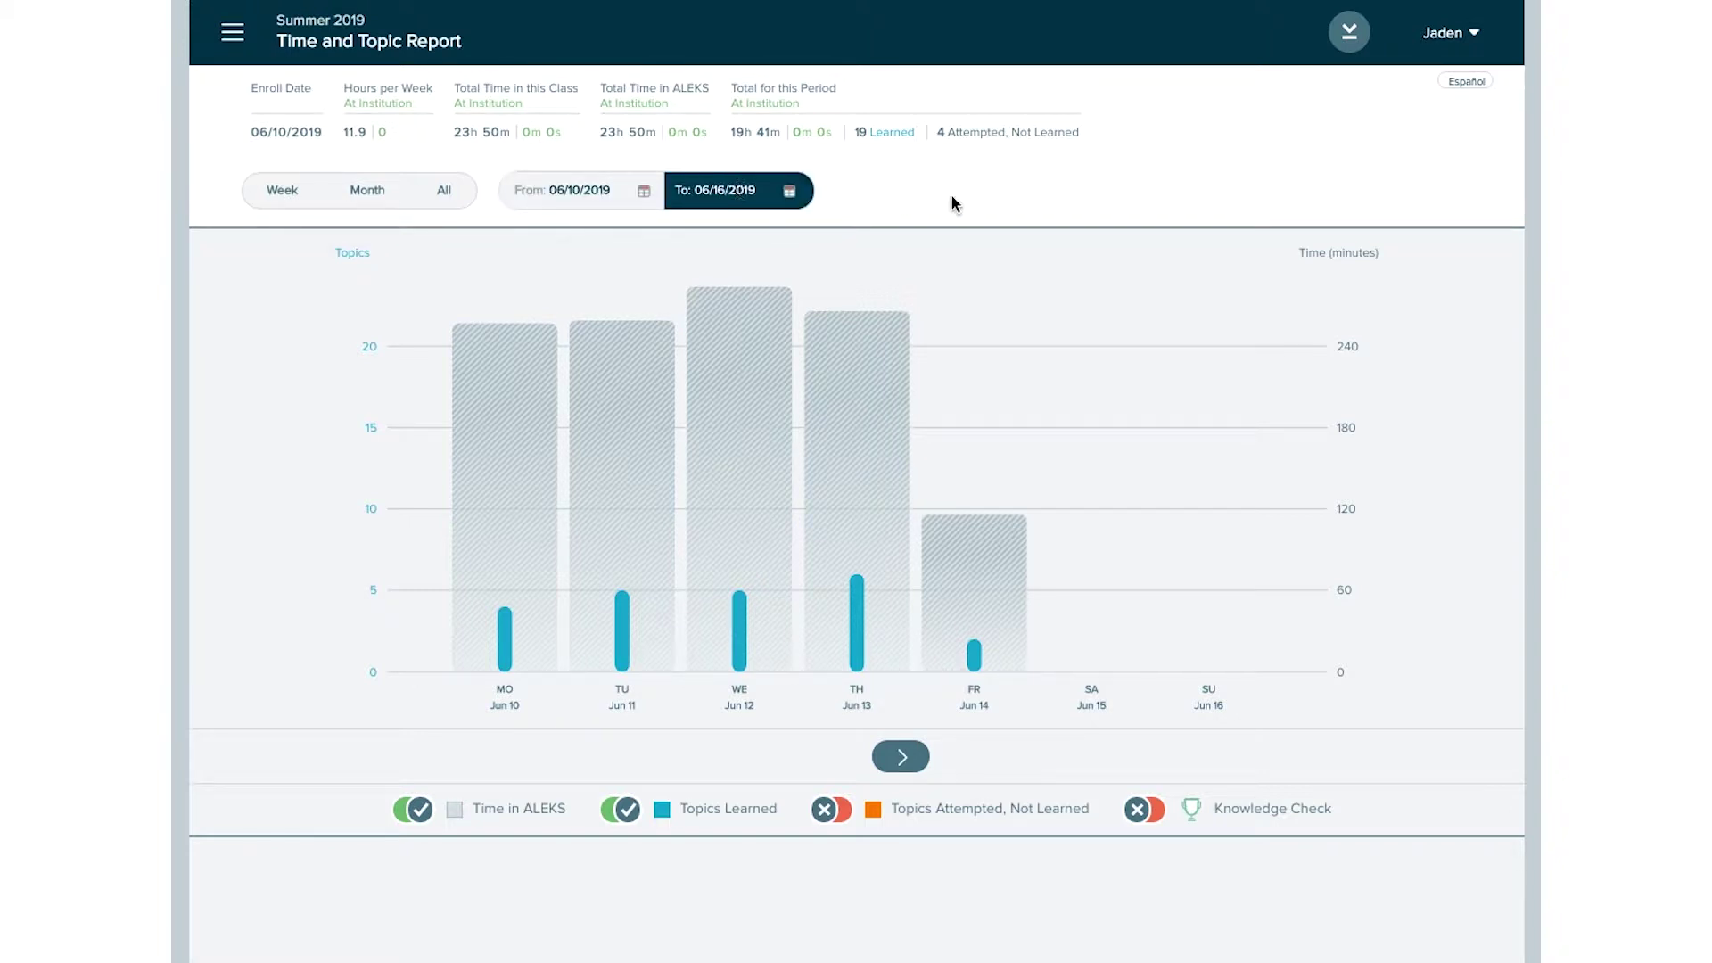
pyautogui.moveTo(622, 495)
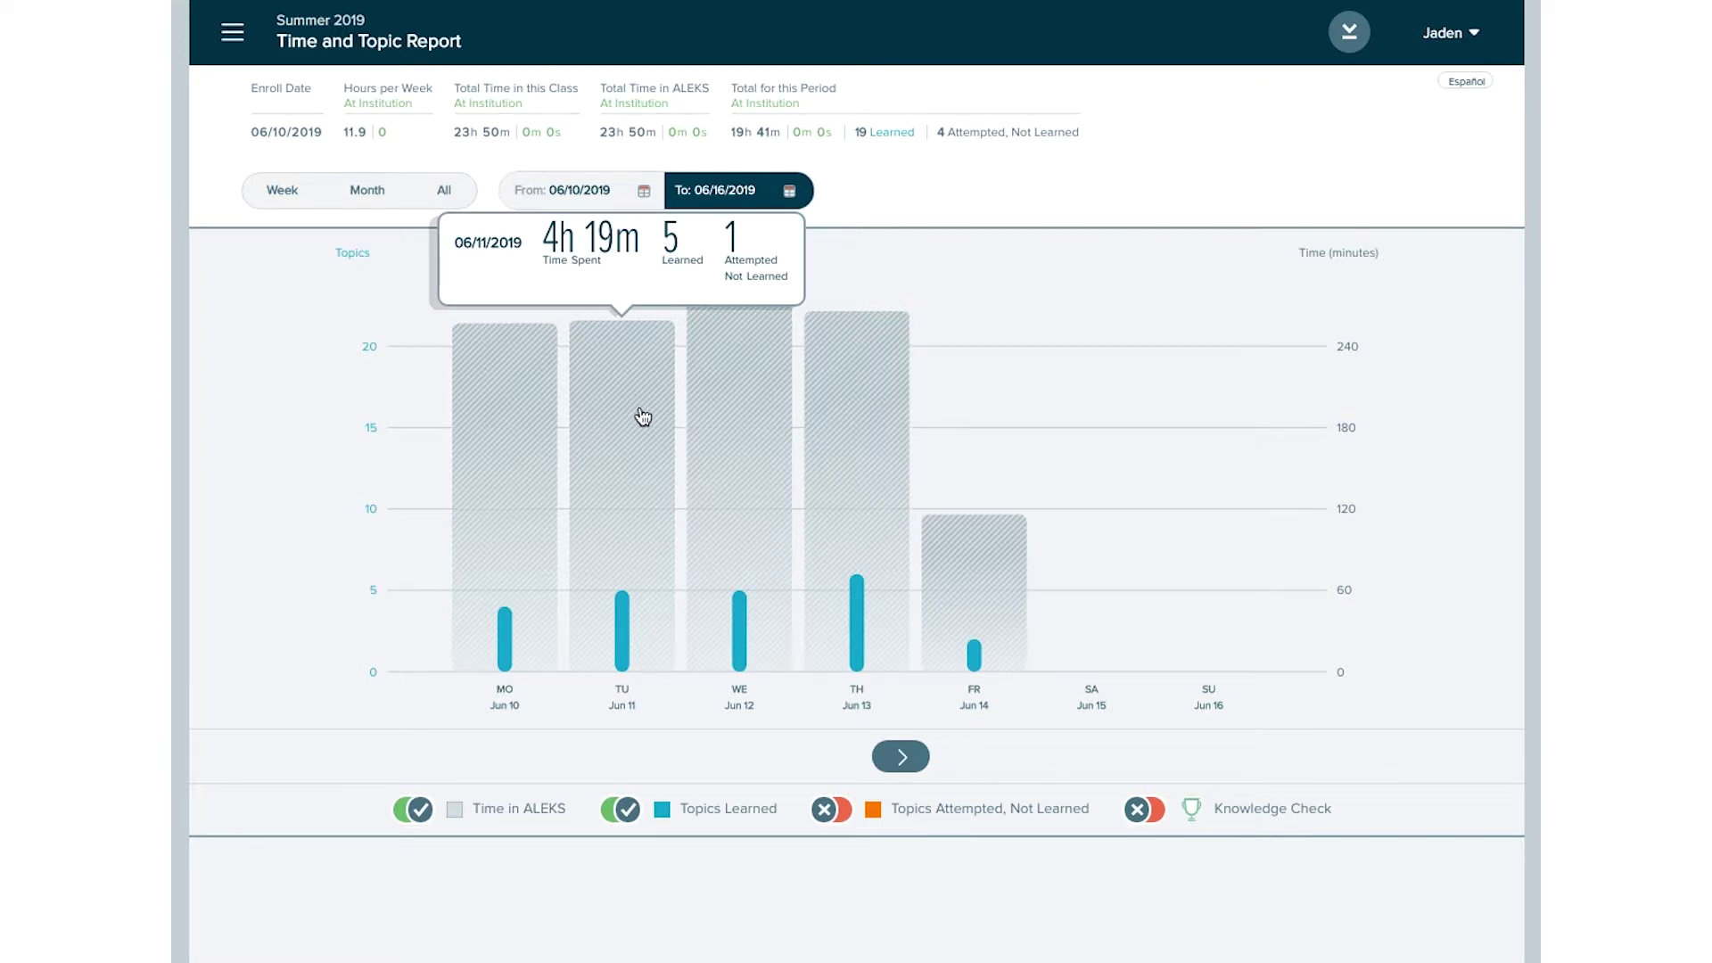
pyautogui.click(738, 607)
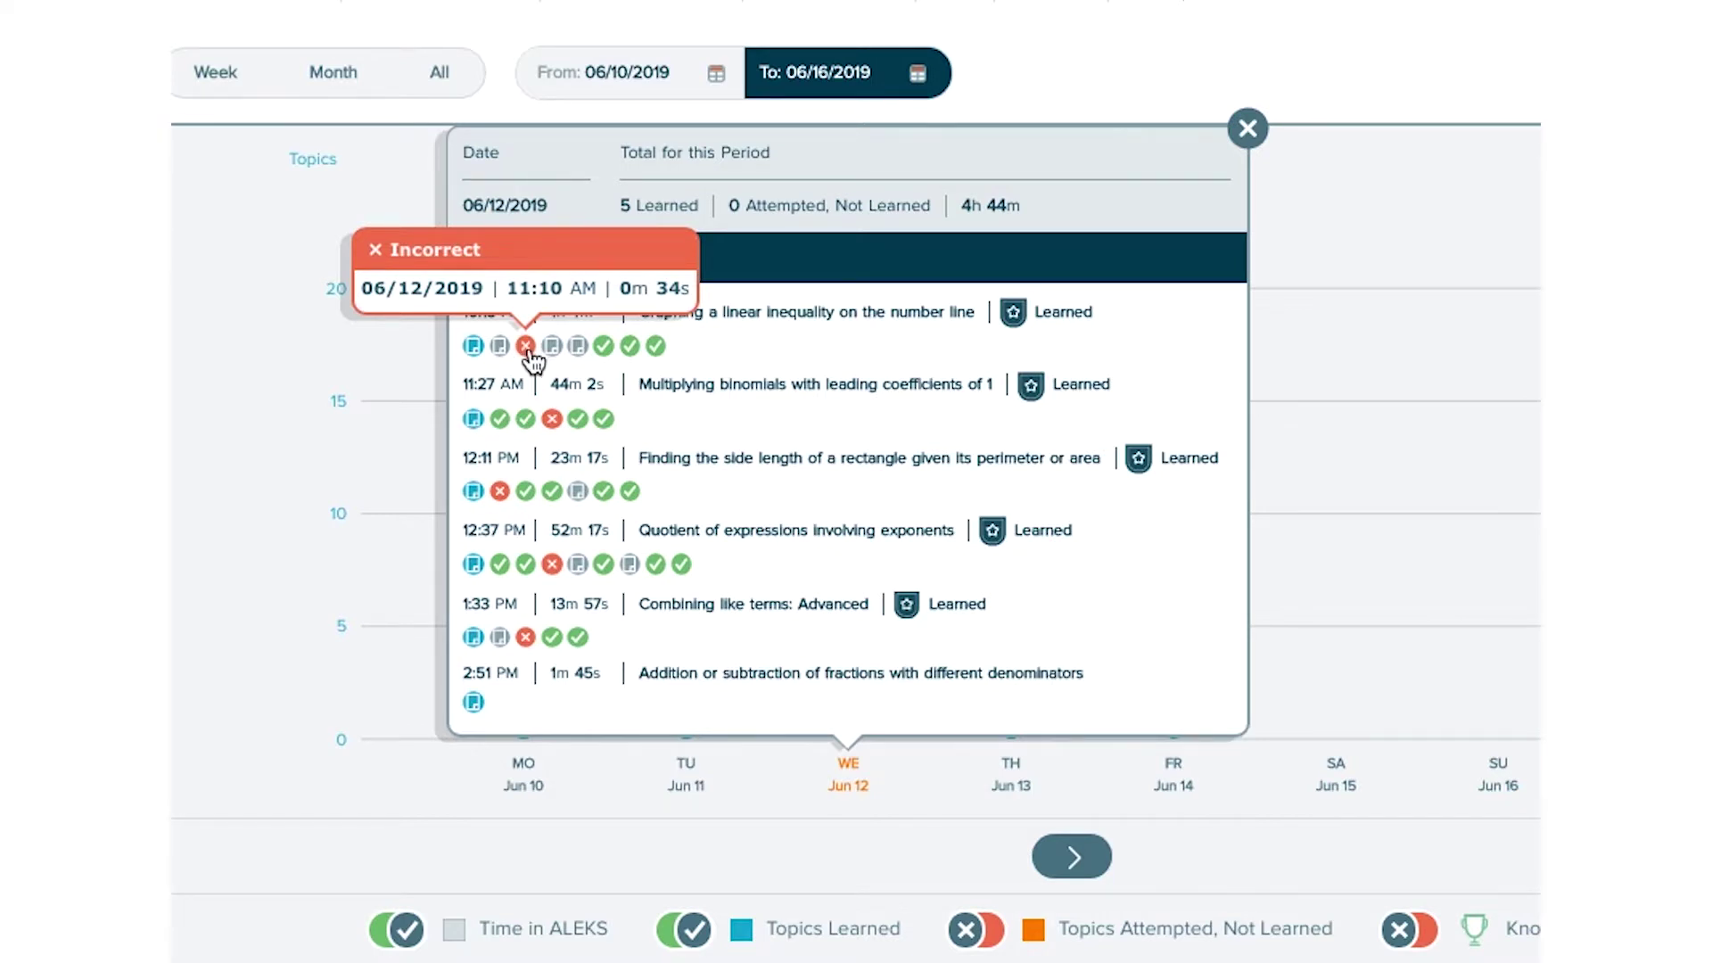
pyautogui.click(613, 351)
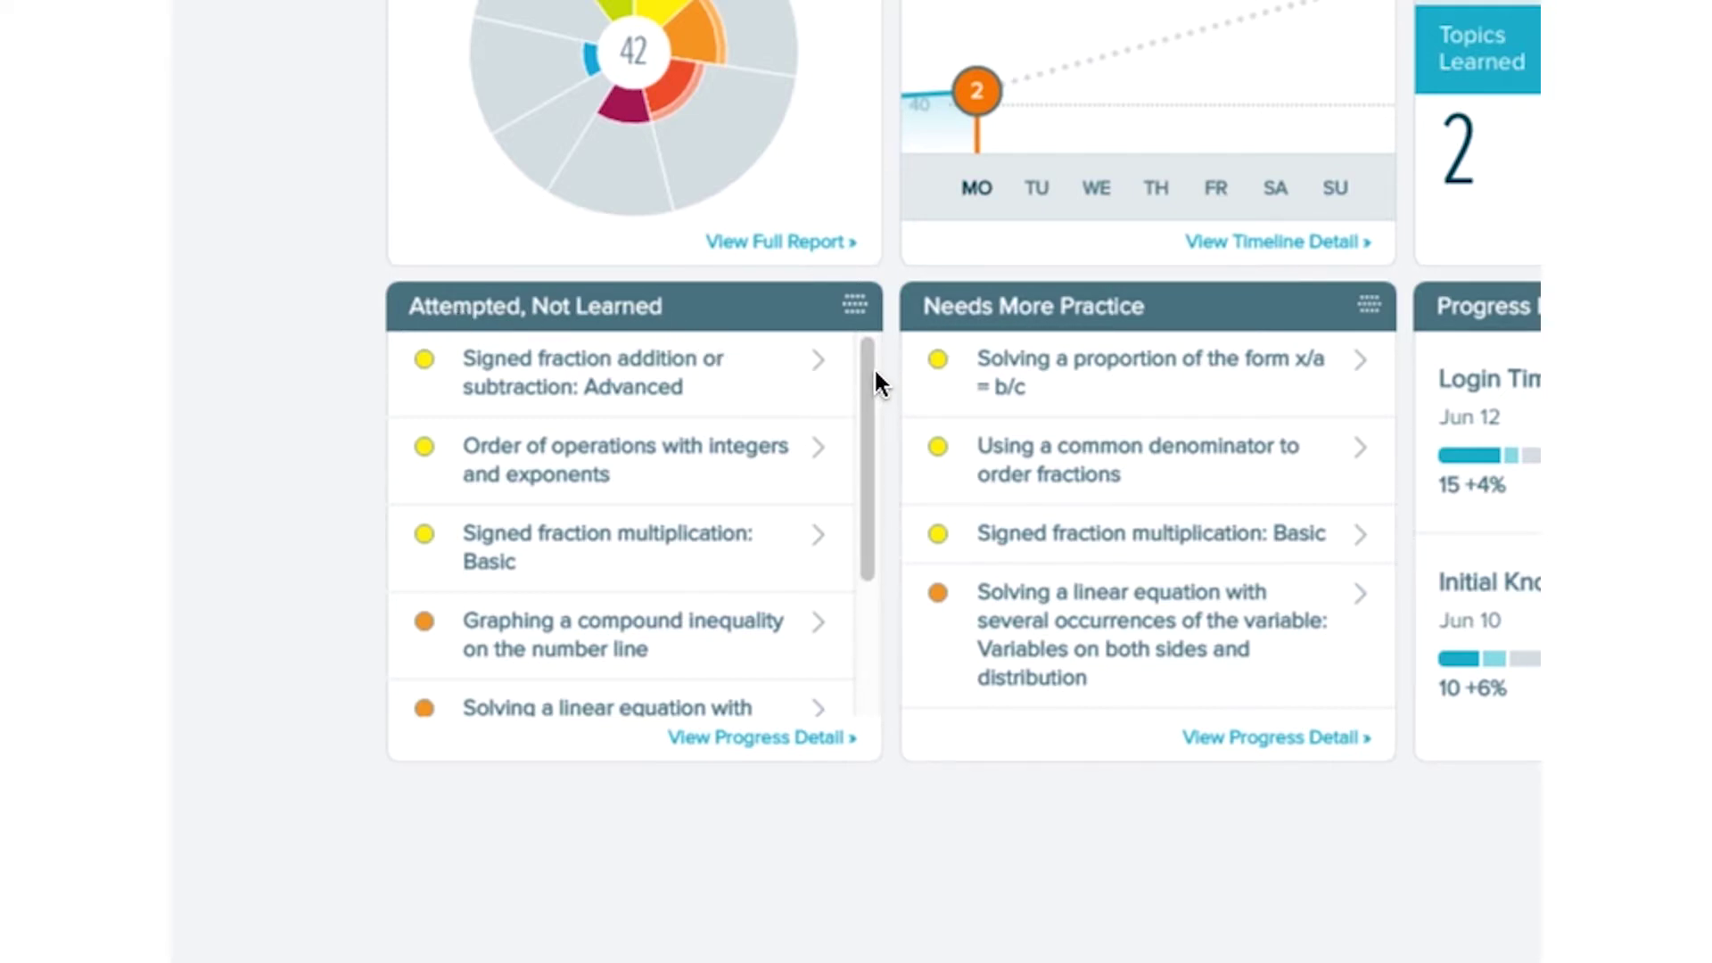
pyautogui.moveTo(870, 375); pyautogui.dragTo(863, 525)
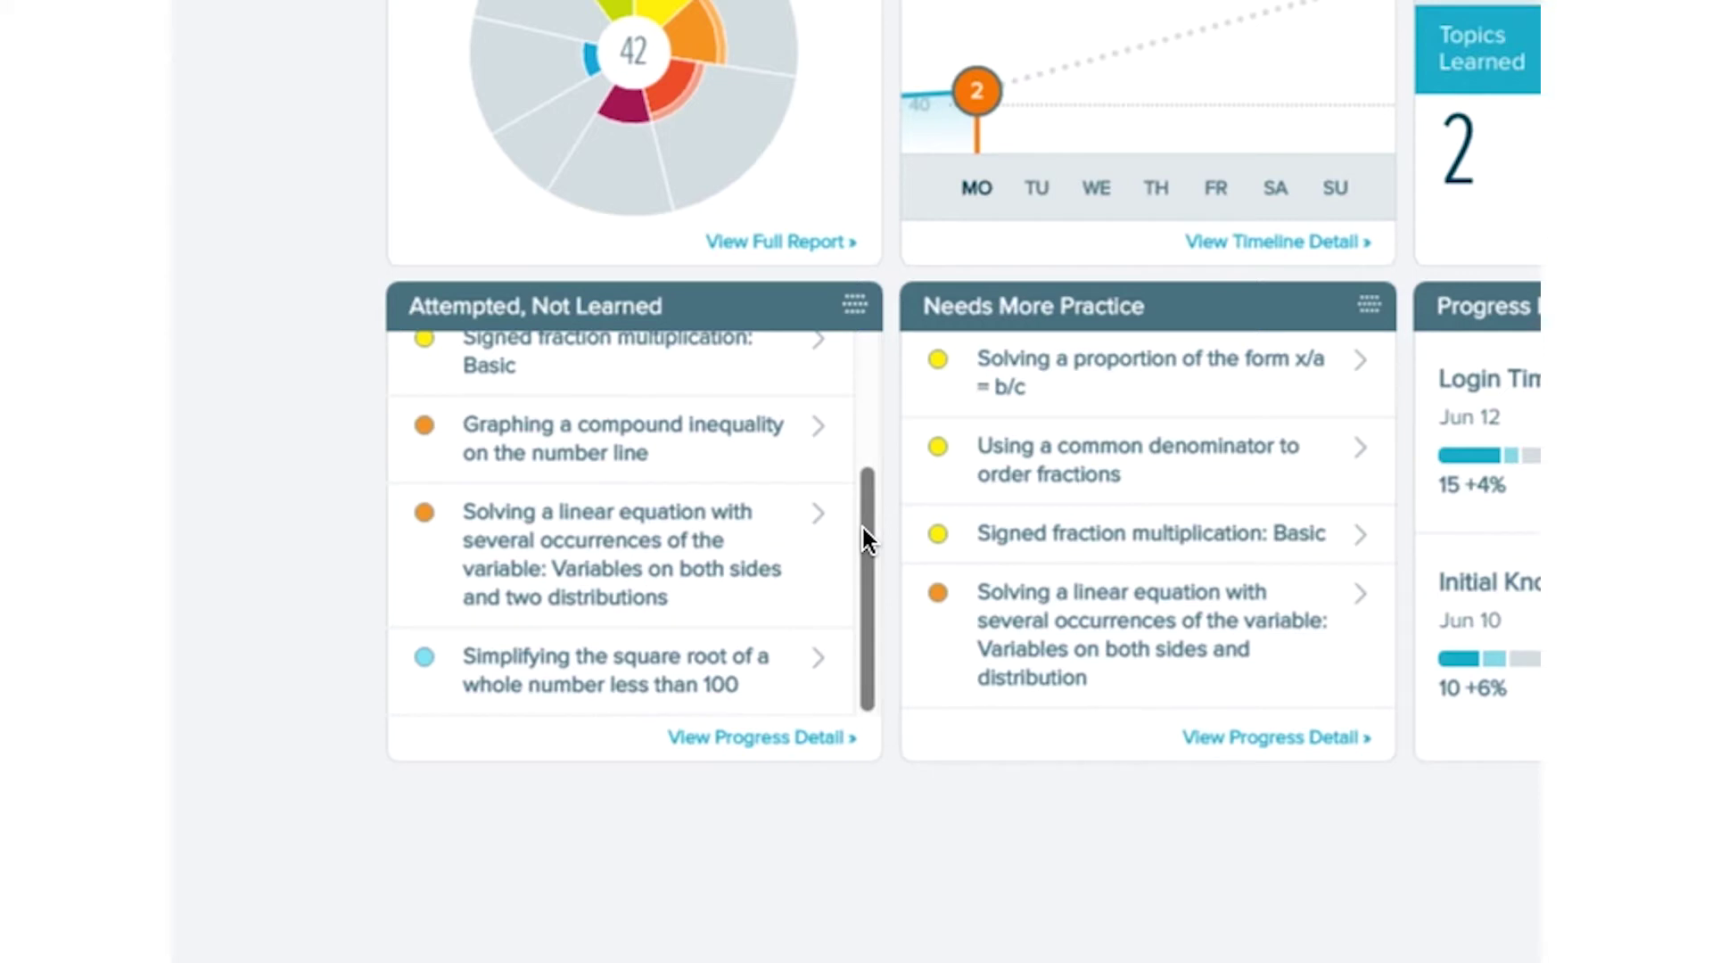
# Open the topic progress detail and expand the Learned and Ready to Learn groups.
pyautogui.click(779, 746)
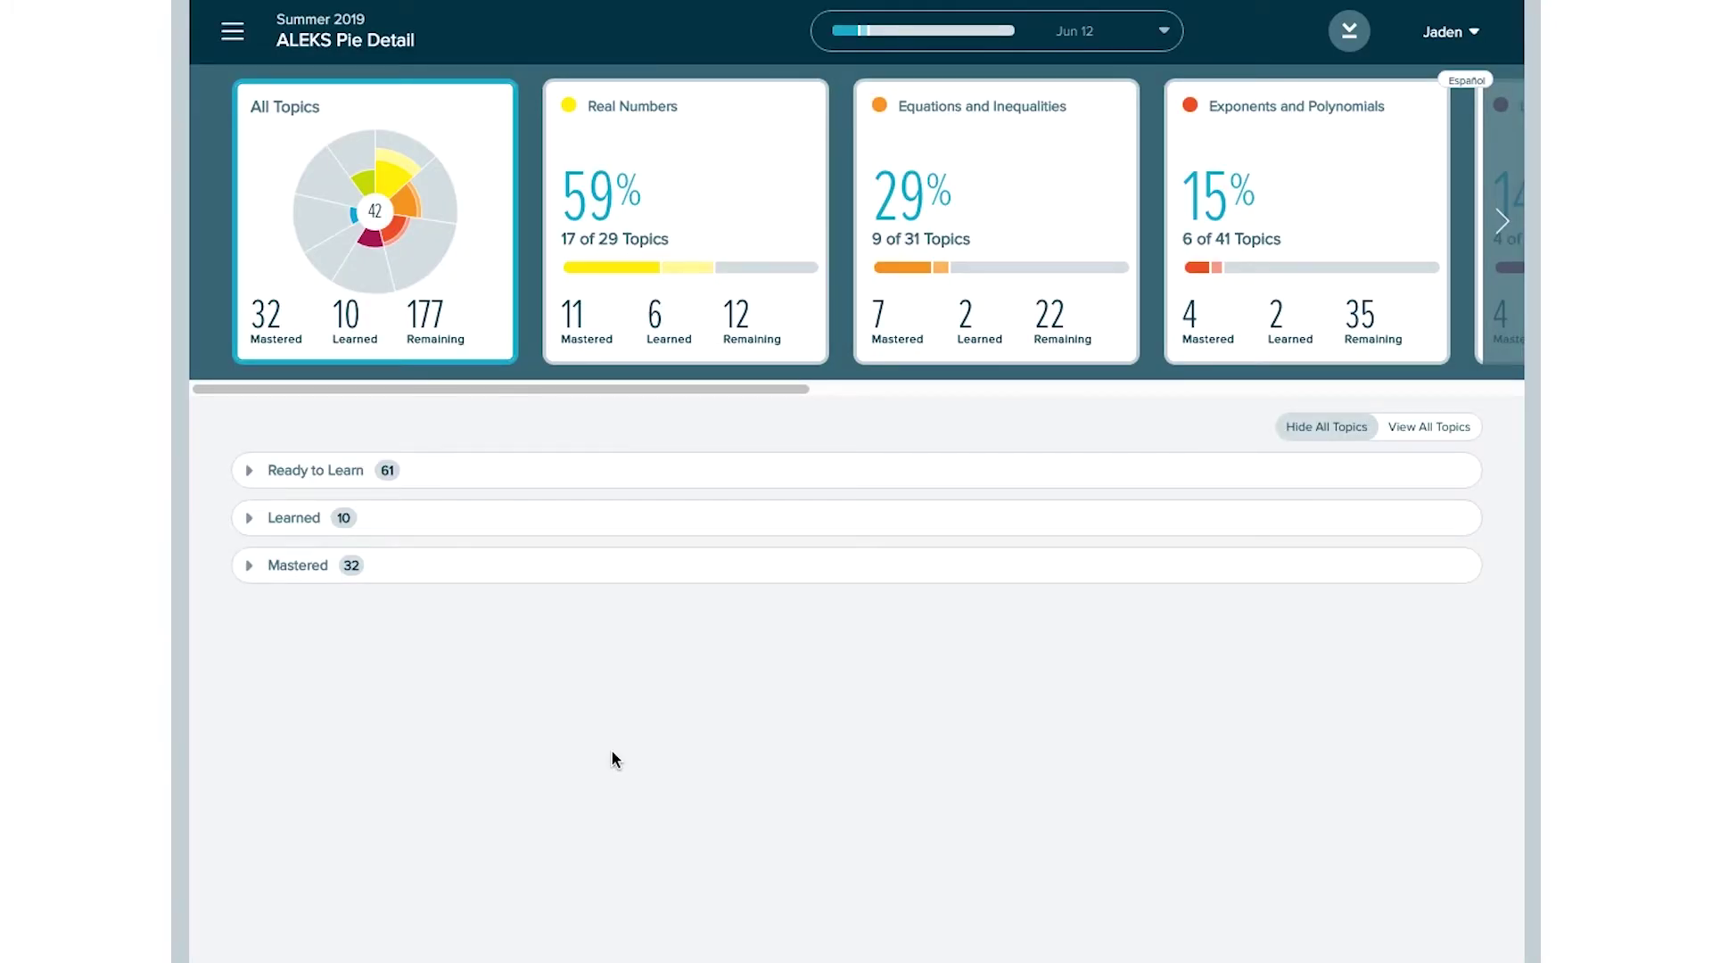
pyautogui.click(286, 517)
pyautogui.click(249, 469)
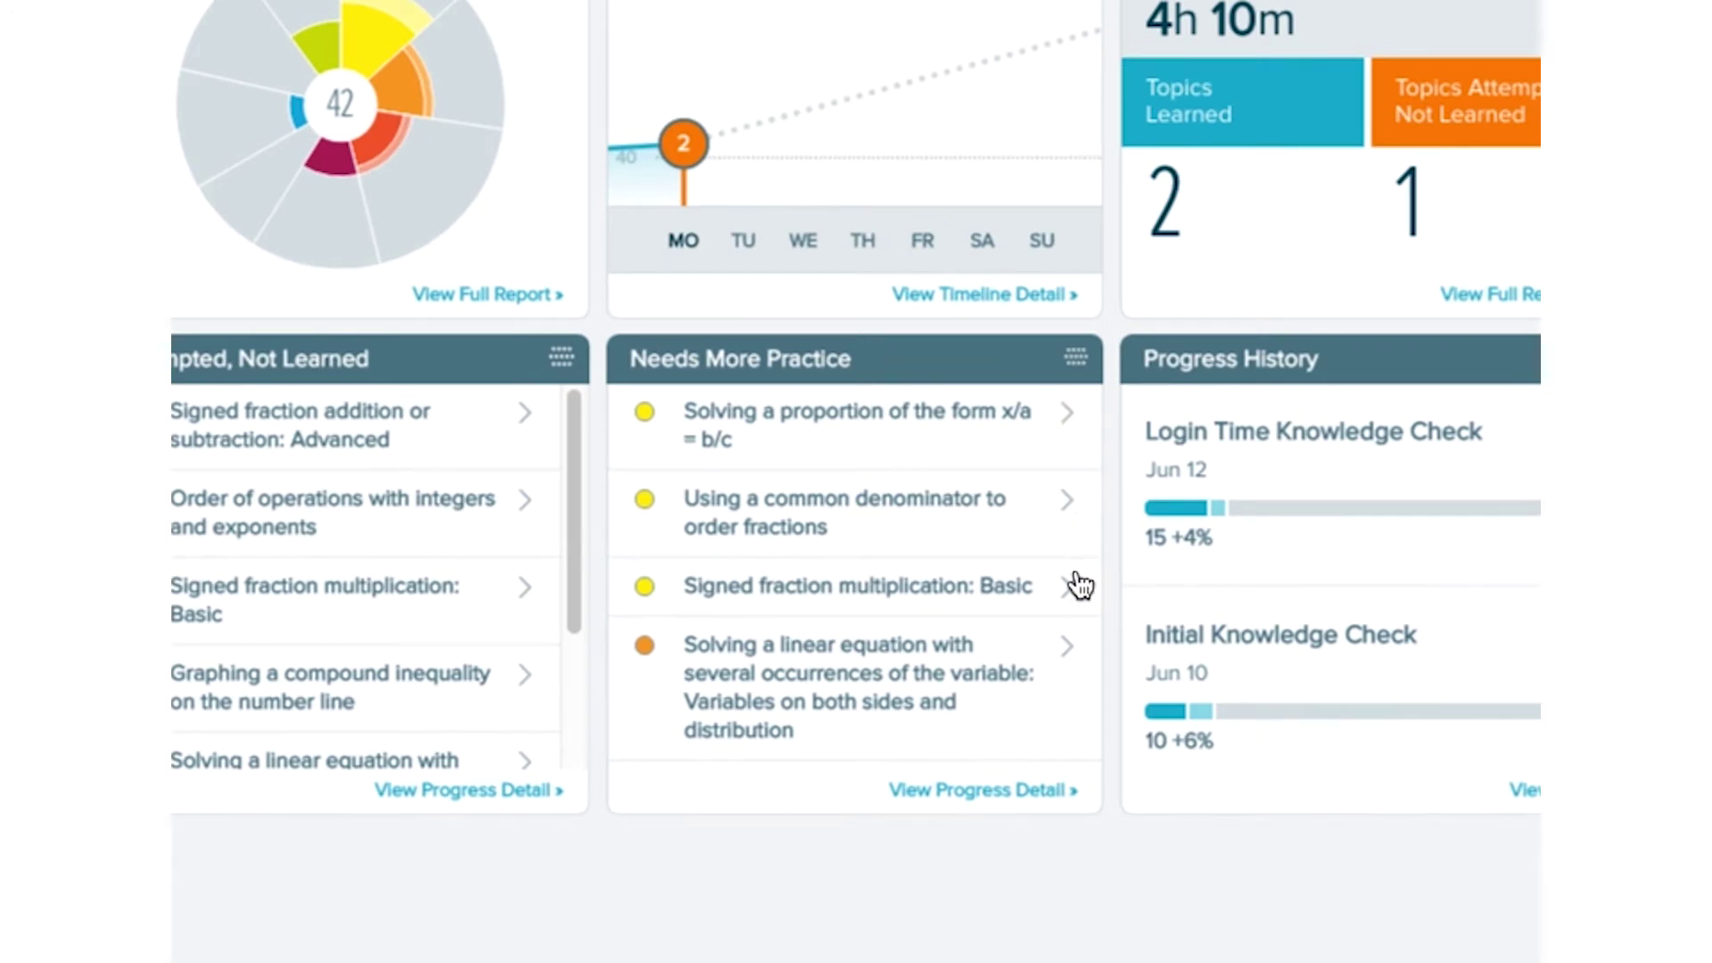
# Preview and close a linear equation sample question, then reopen the detail's Learned list.
pyautogui.click(1002, 652)
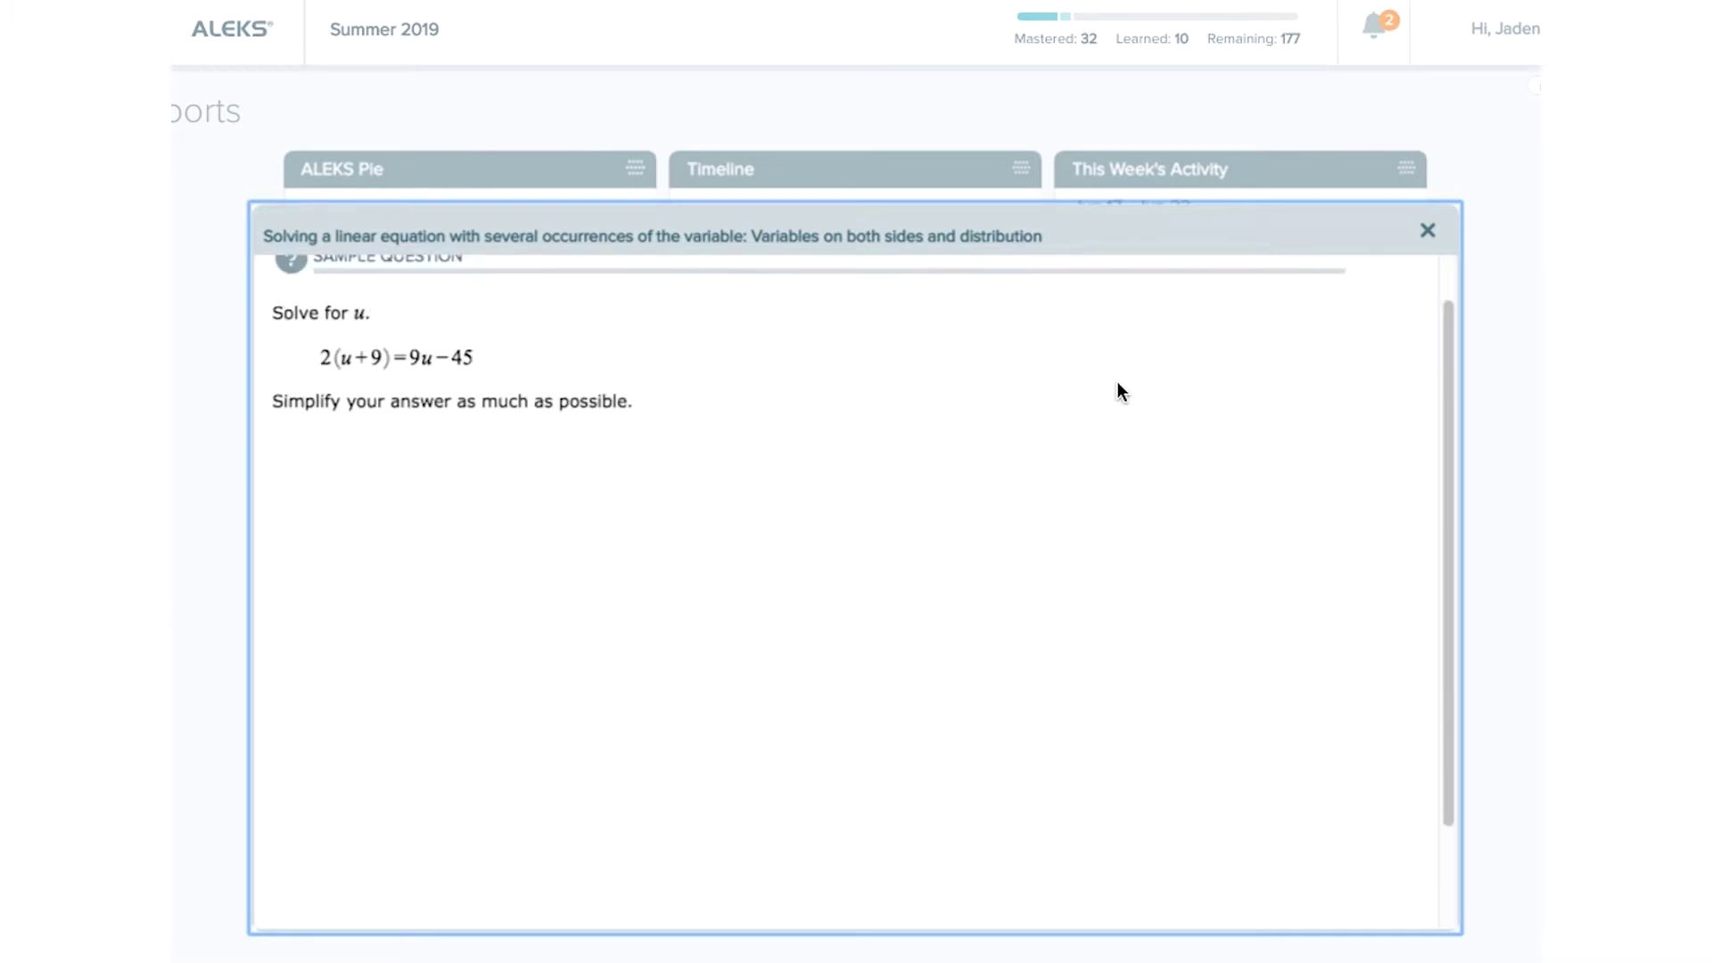
pyautogui.click(1427, 230)
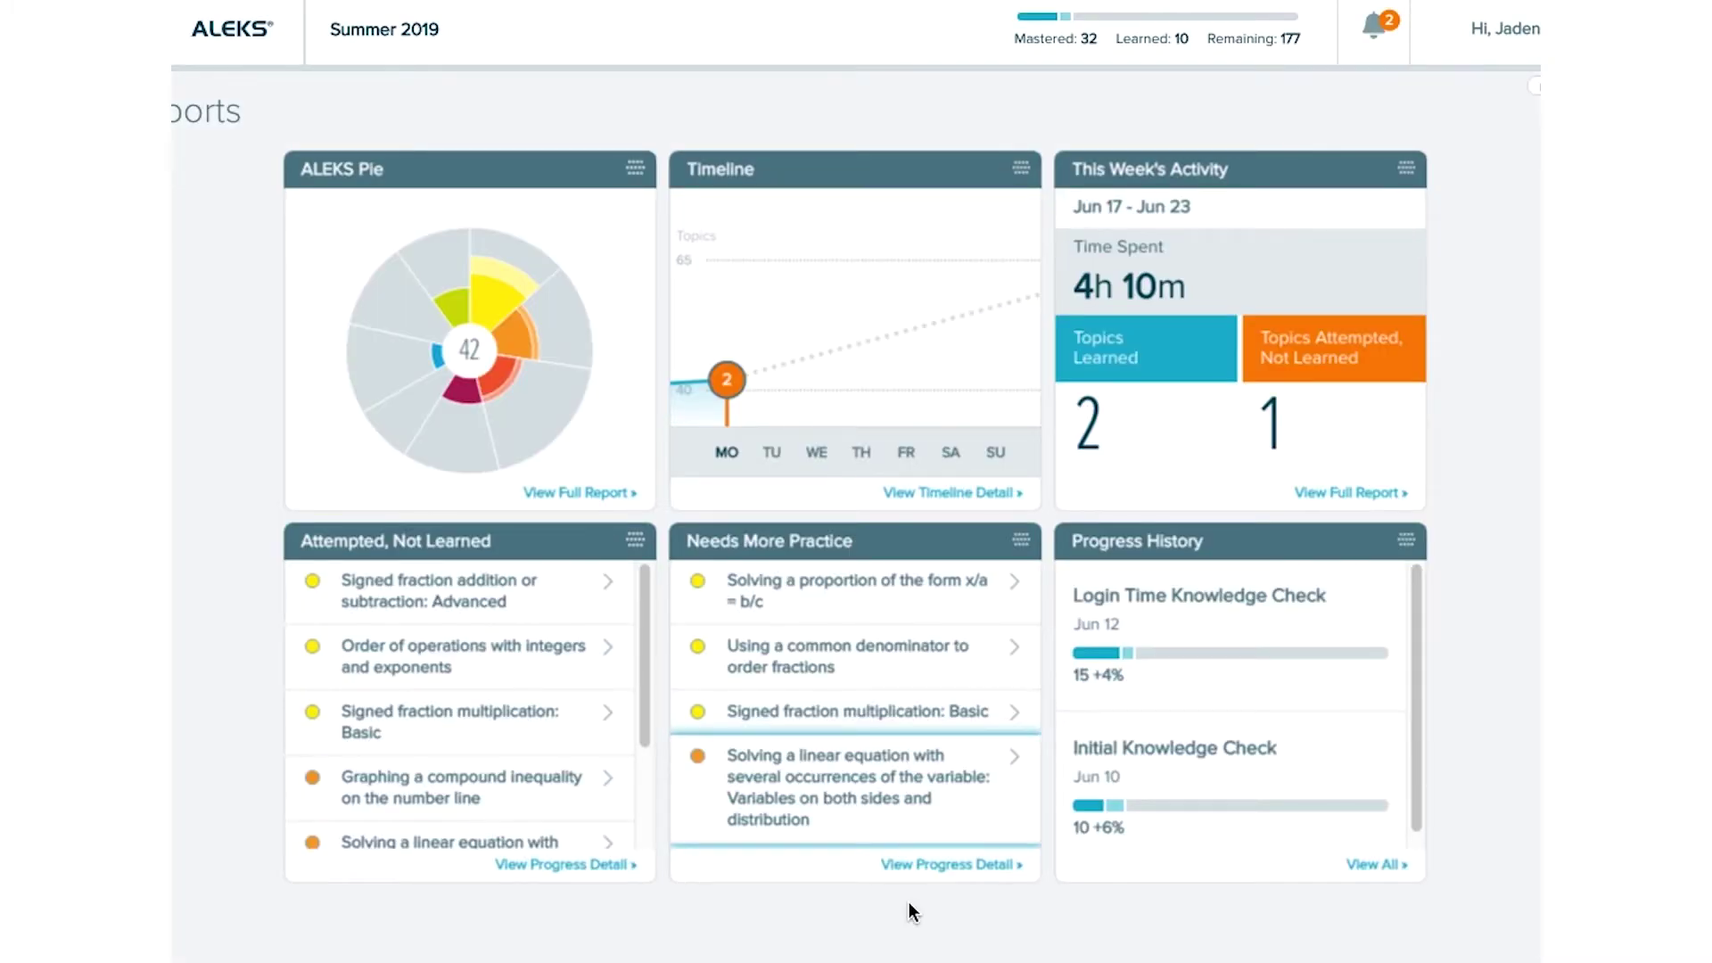
pyautogui.click(951, 865)
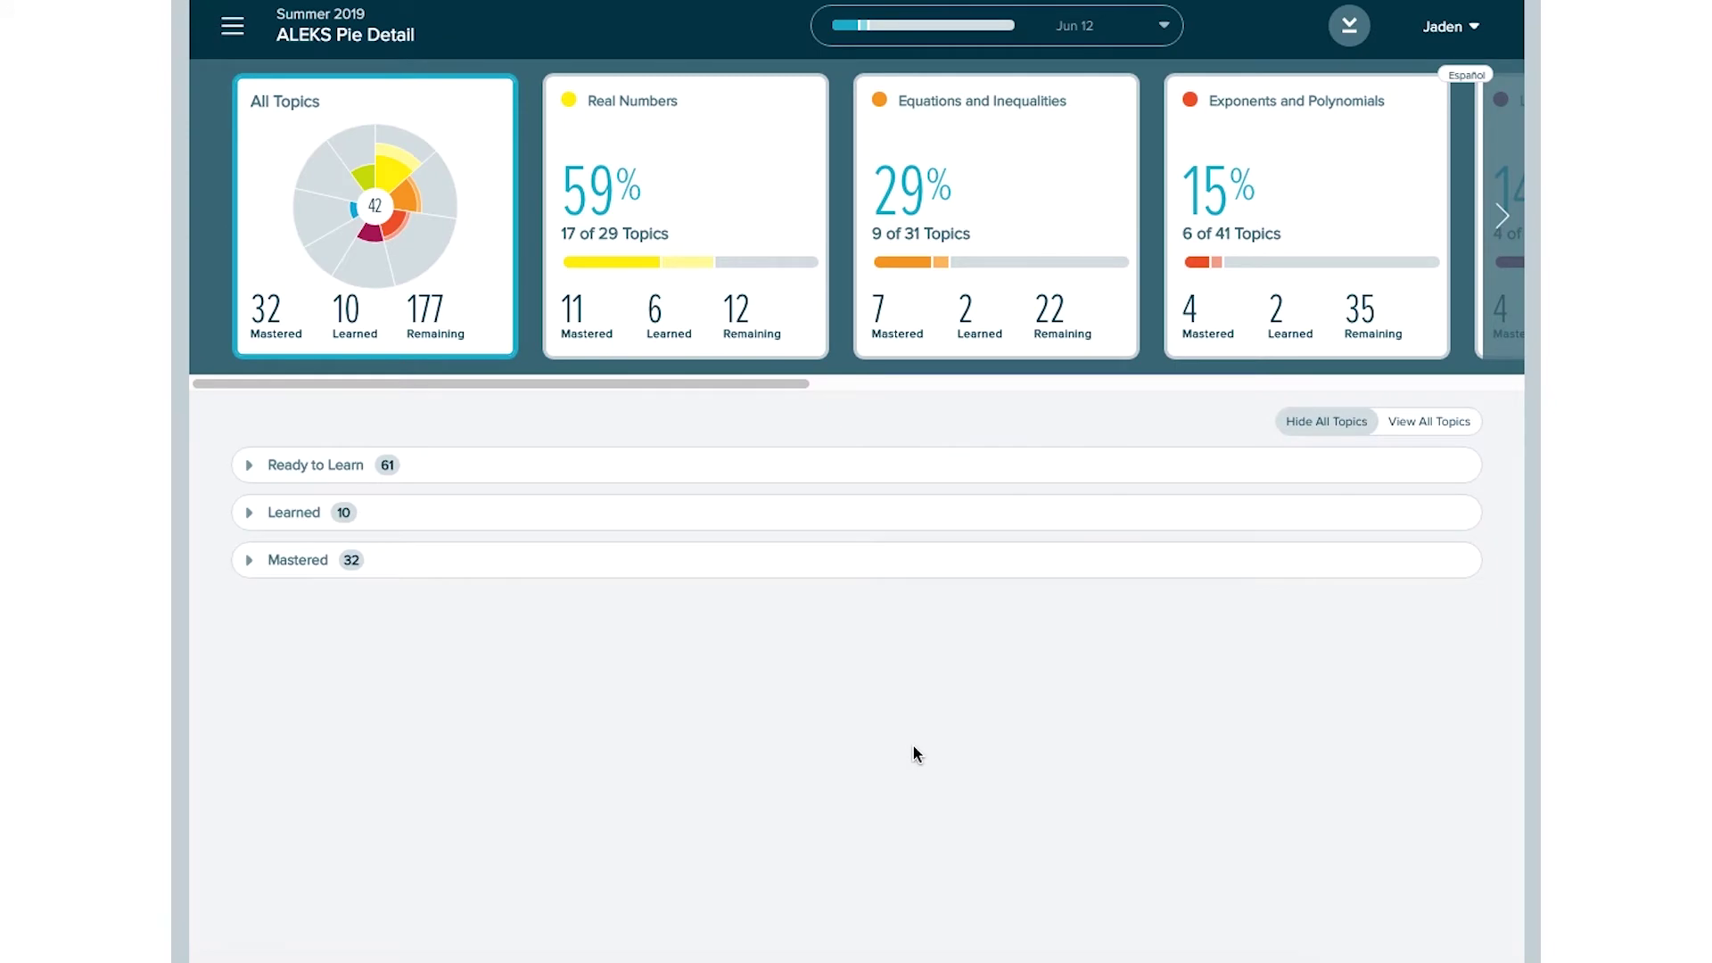
pyautogui.click(250, 512)
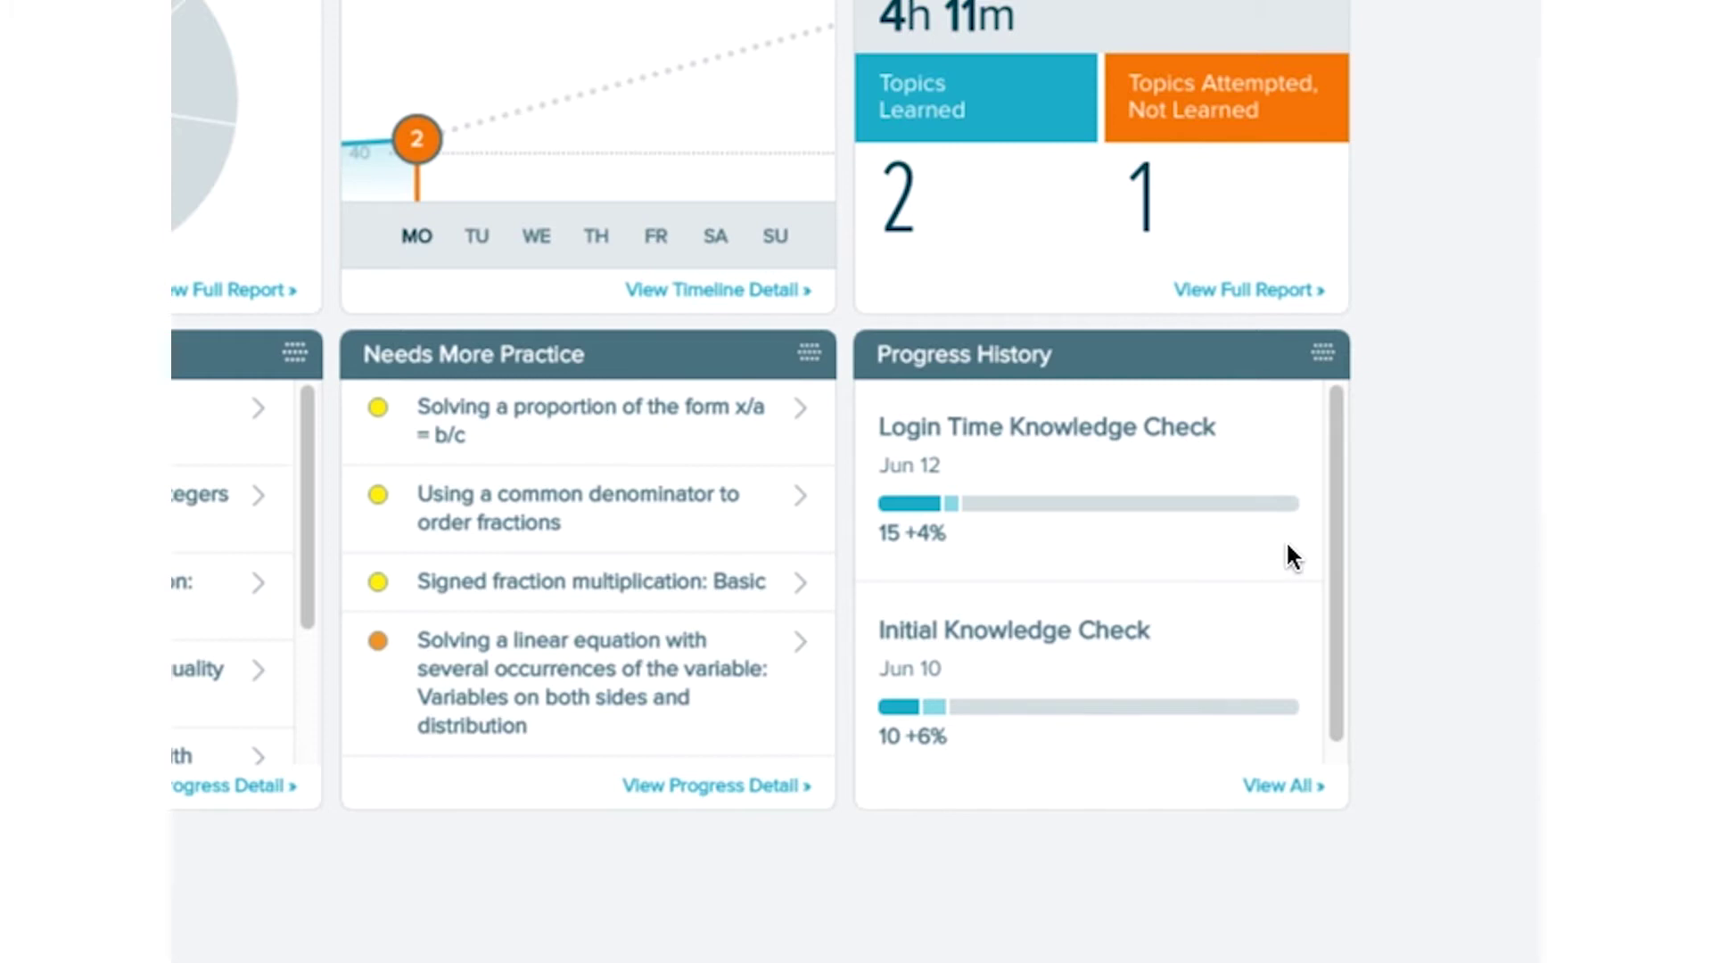
pyautogui.moveTo(1339, 531); pyautogui.dragTo(1342, 578)
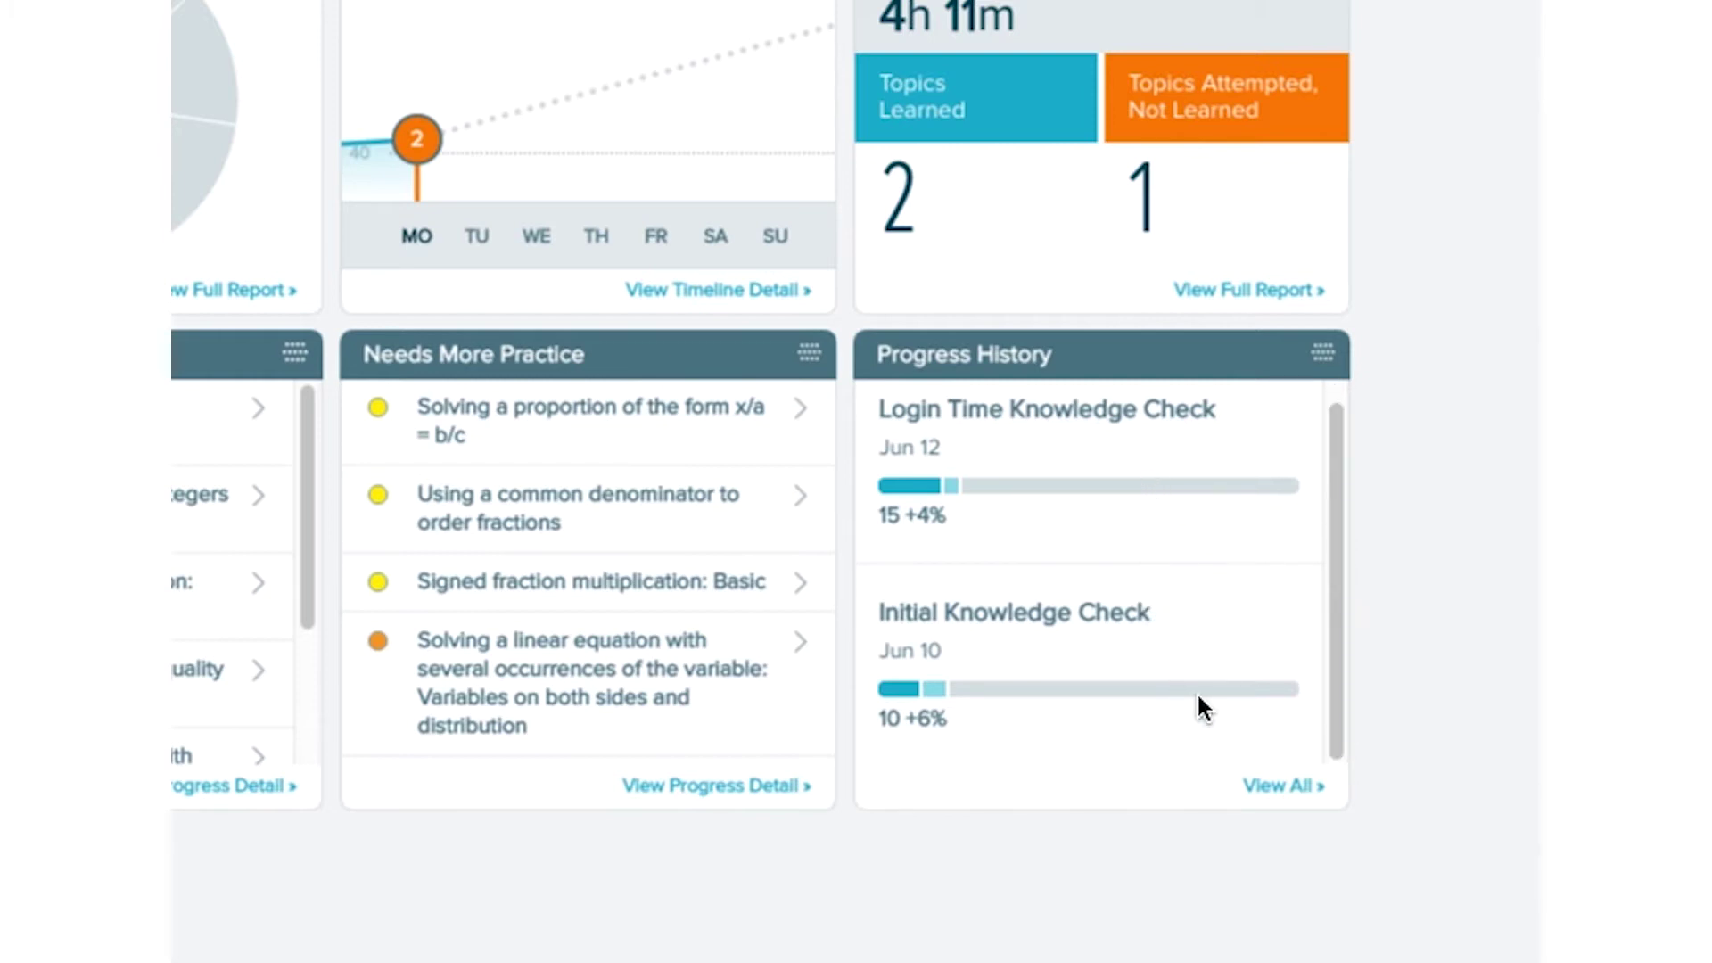
# Open the full Progress History via View All, then choose Reports from the navigation menu.
pyautogui.click(1285, 789)
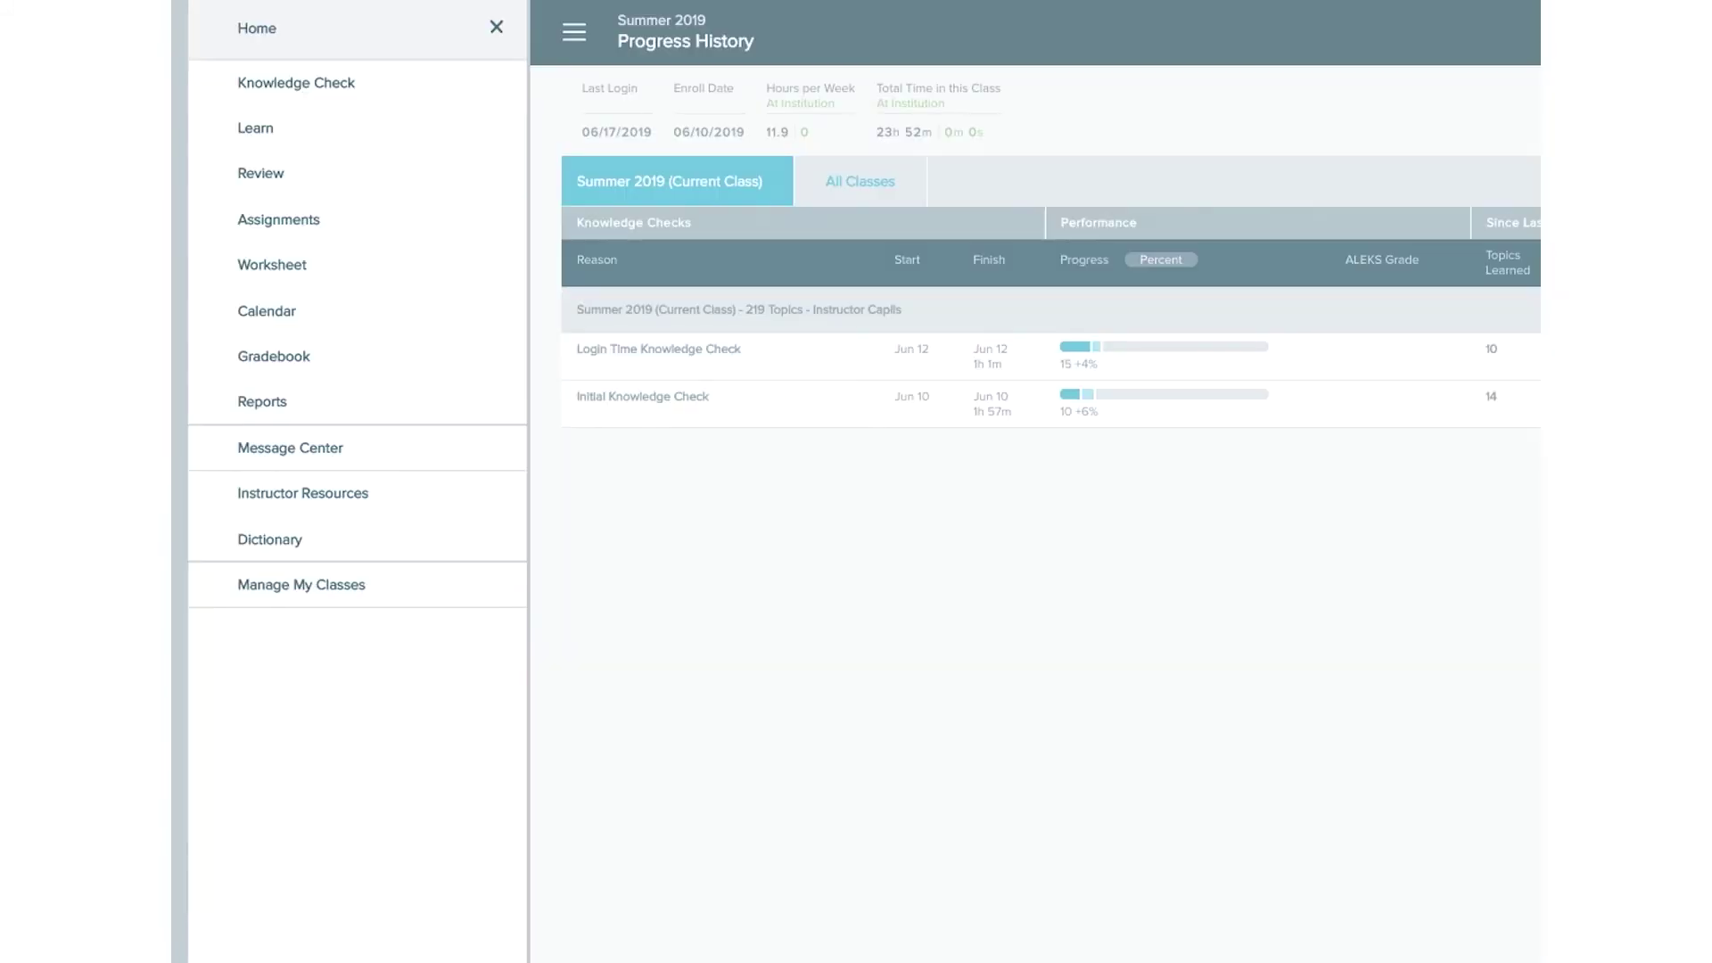
pyautogui.click(285, 407)
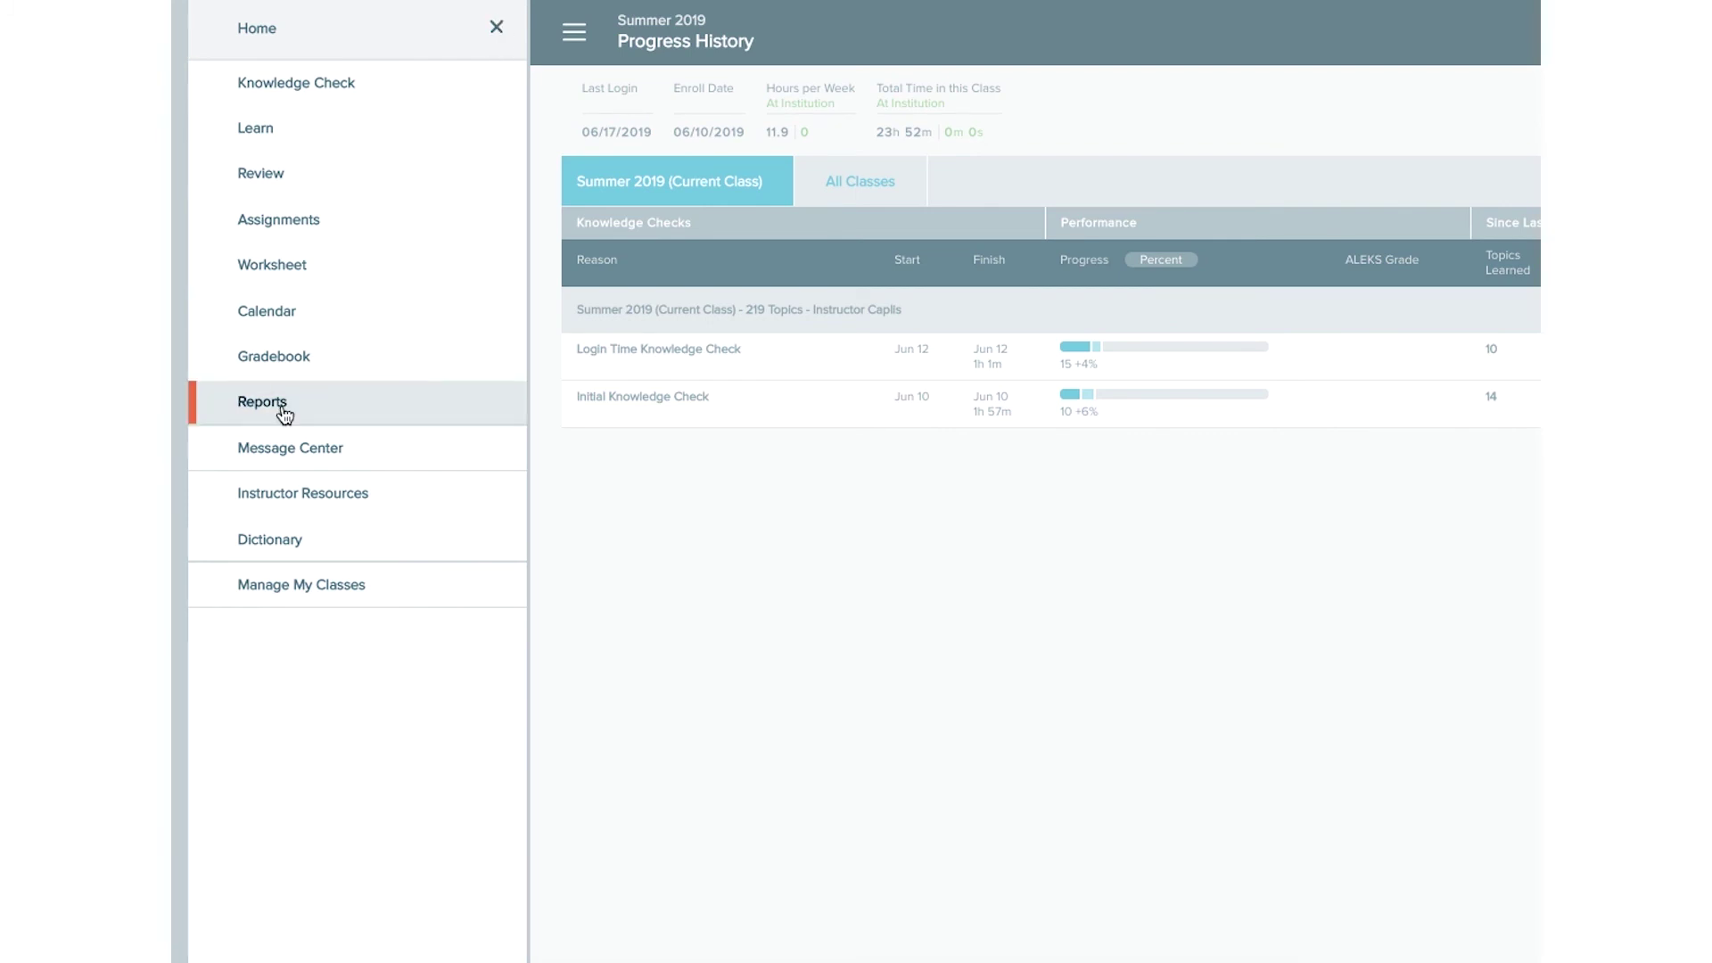